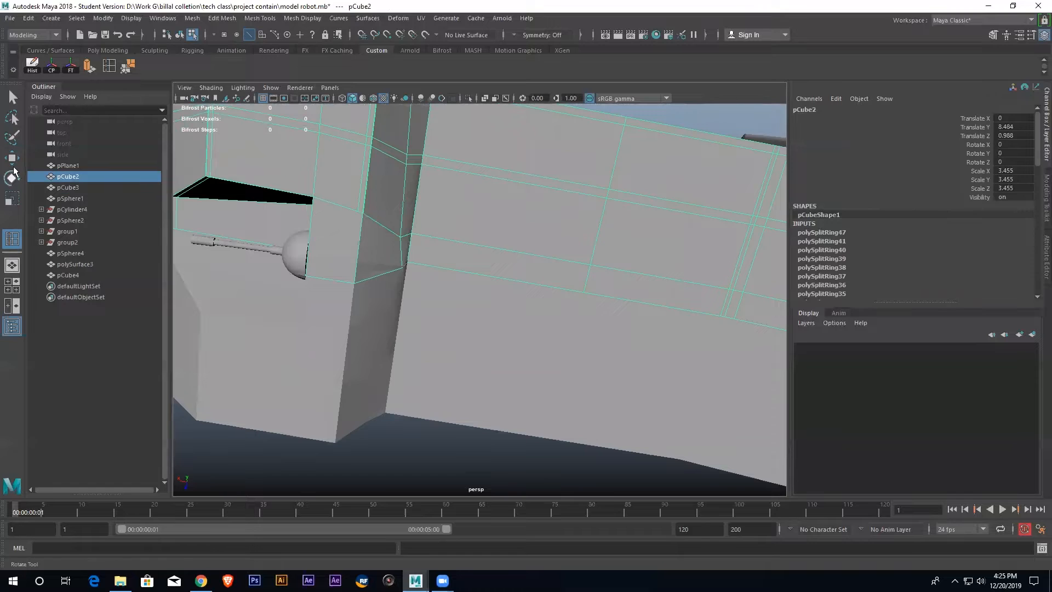
# Insert an edge loop beside the underside step of the robot's head, preview the mesh smoothed, and return to the unsmoothed display
pyautogui.moveTo(570, 254)
pyautogui.keyDown('alt'); pyautogui.mouseDown()
pyautogui.moveTo(589, 242)
pyautogui.moveTo(609, 250)
pyautogui.moveTo(581, 246)
pyautogui.mouseUp(); pyautogui.keyUp('alt')
pyautogui.scroll(3, 403, 214)
pyautogui.moveTo(433, 191); pyautogui.dragTo(438, 199)
pyautogui.press('3')
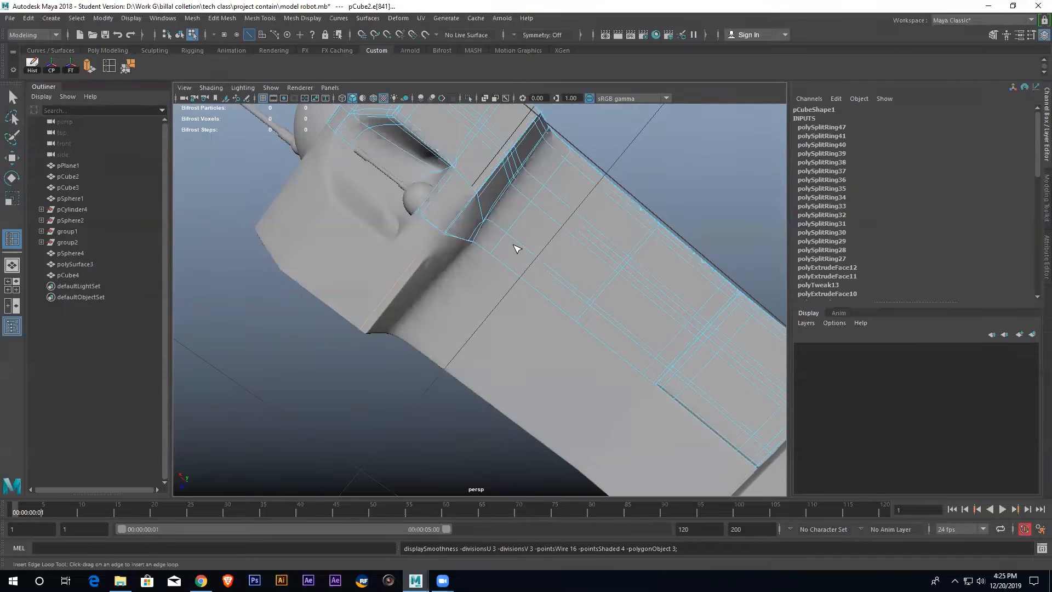
pyautogui.press('1')
pyautogui.keyDown('alt'); pyautogui.moveTo(509, 253); pyautogui.dragTo(85, 172); pyautogui.keyUp('alt')
pyautogui.scroll(3, 474, 278)
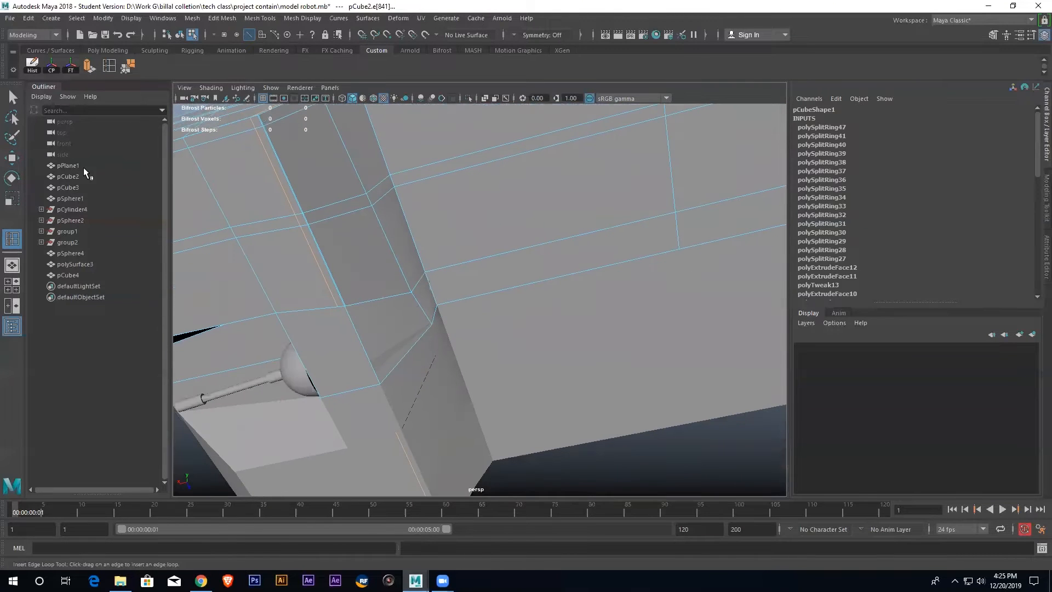
# Move the vertex at the inner corner of the underside step behind the small sphere gun
pyautogui.click(17, 158)
pyautogui.moveTo(436, 264); pyautogui.dragTo(382, 265, button='right')
pyautogui.click(431, 323)
pyautogui.moveTo(400, 334); pyautogui.dragTo(458, 316)
pyautogui.scroll(3, 456, 239)
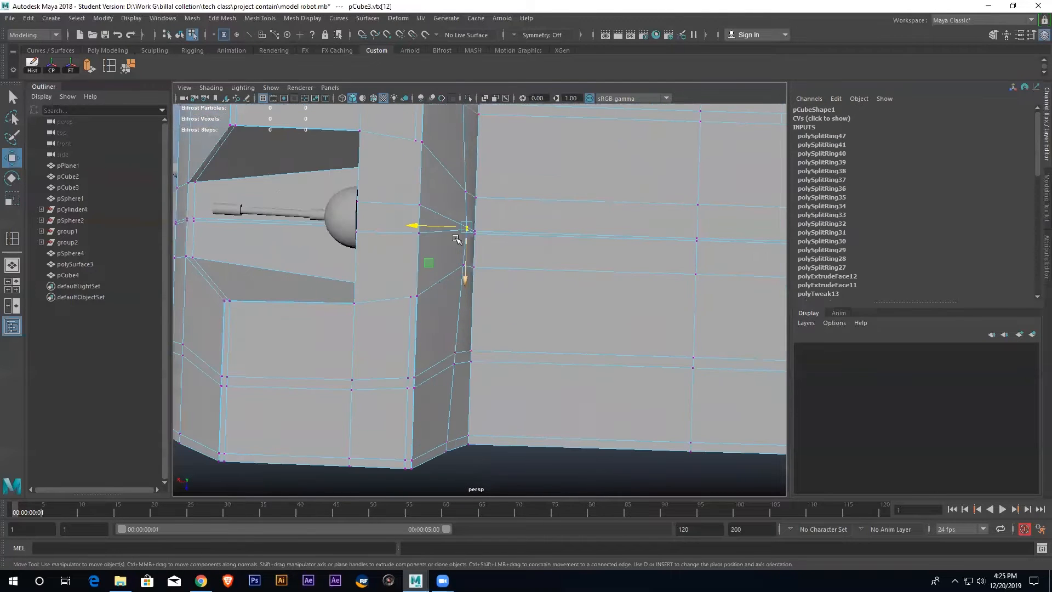
# Delete the surplus edges running across the underside step behind the small sphere gun
pyautogui.moveTo(441, 212); pyautogui.dragTo(437, 176, button='right')
pyautogui.click(438, 210)
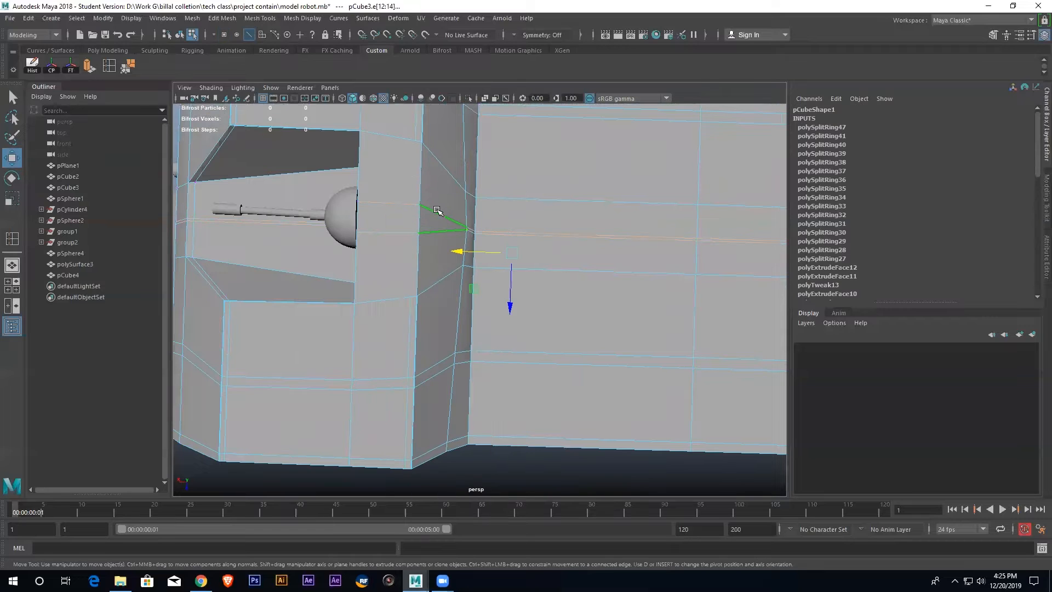
pyautogui.click(436, 210)
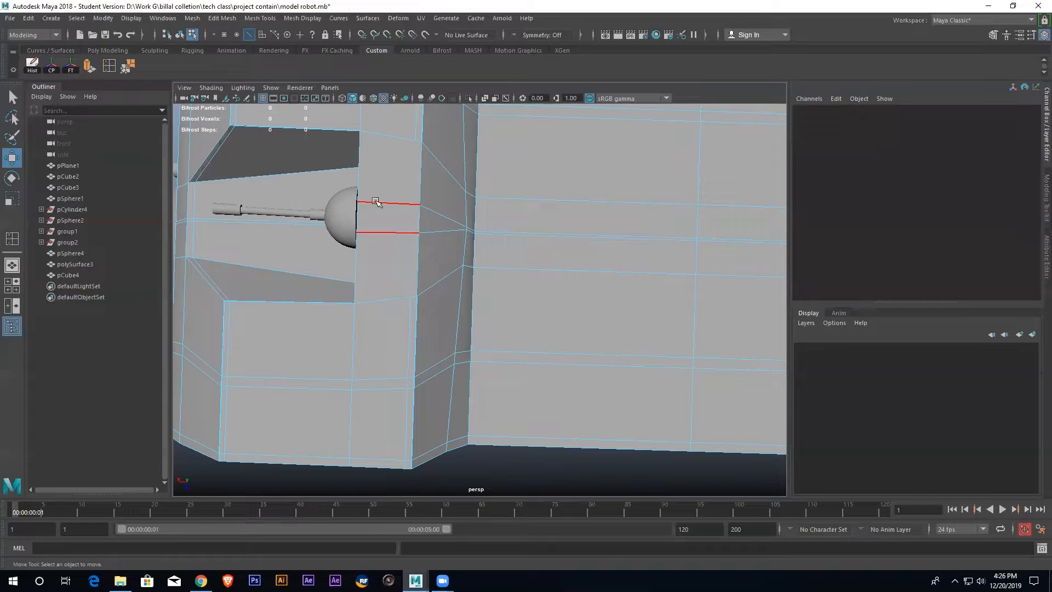
pyautogui.click(427, 207)
pyautogui.click(425, 208)
# Try to move the short edge beside the small sphere gun toward the centre seam, and undo the move
pyautogui.click(387, 205)
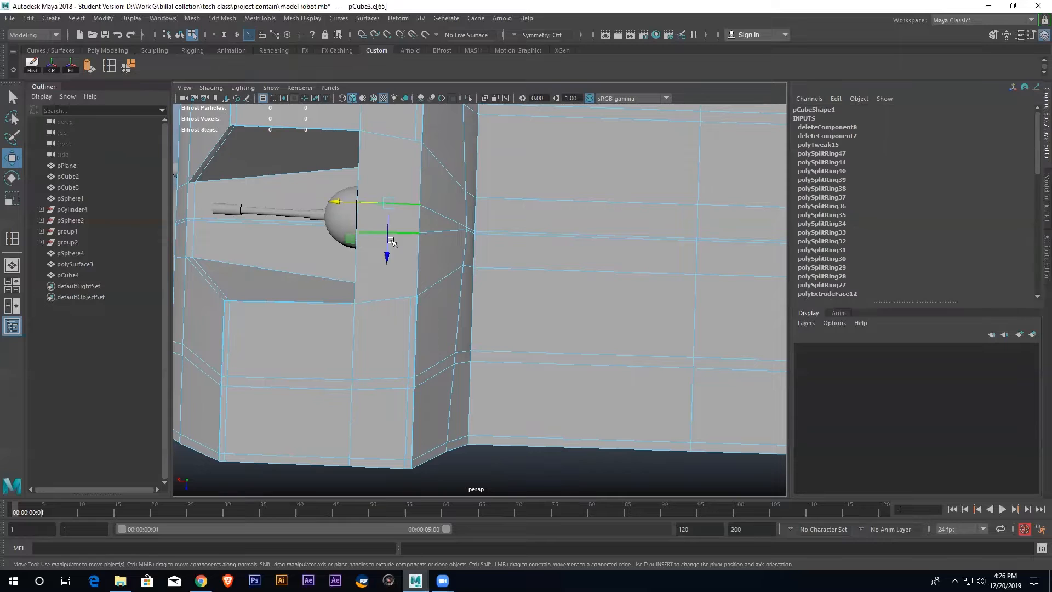
pyautogui.moveTo(389, 244); pyautogui.dragTo(389, 272)
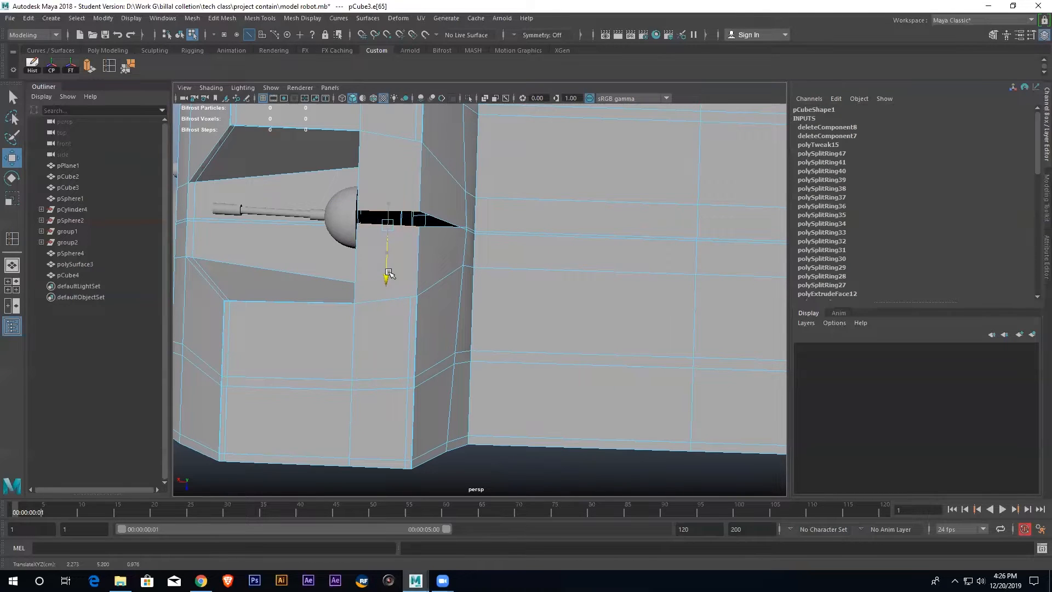
pyautogui.keyDown('alt'); pyautogui.moveTo(452, 250); pyautogui.dragTo(451, 256); pyautogui.keyUp('alt')
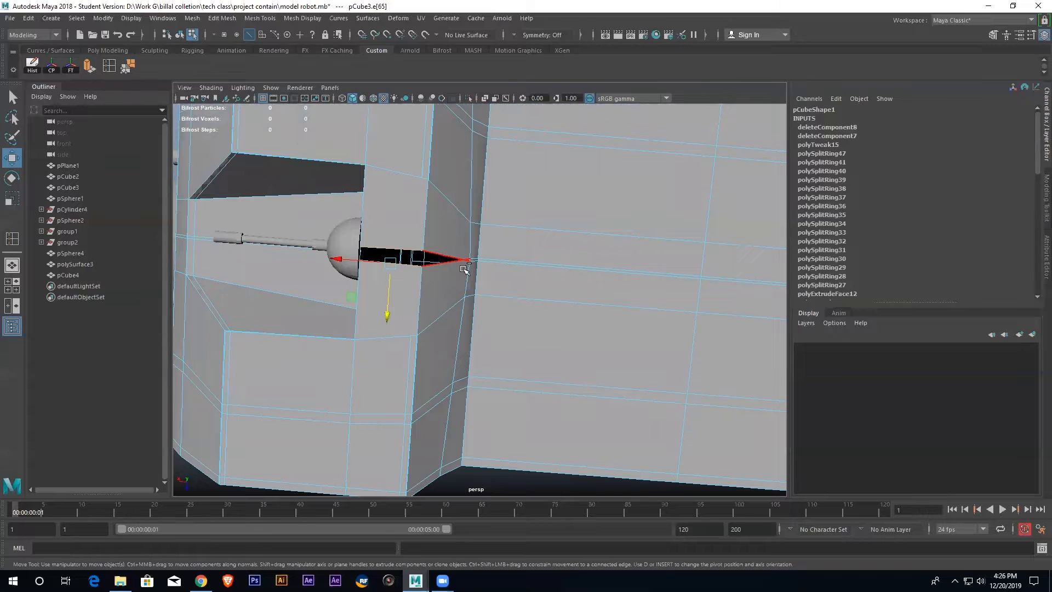
pyautogui.hotkey('ctrl', 'z')
# Return to object selection and delete pCube3, the instanced mirror half of the head
pyautogui.click(527, 269)
pyautogui.keyDown('alt'); pyautogui.moveTo(668, 270); pyautogui.dragTo(444, 252, button='middle'); pyautogui.keyUp('alt')
pyautogui.keyDown('alt'); pyautogui.moveTo(334, 249); pyautogui.dragTo(492, 261, button='middle'); pyautogui.keyUp('alt')
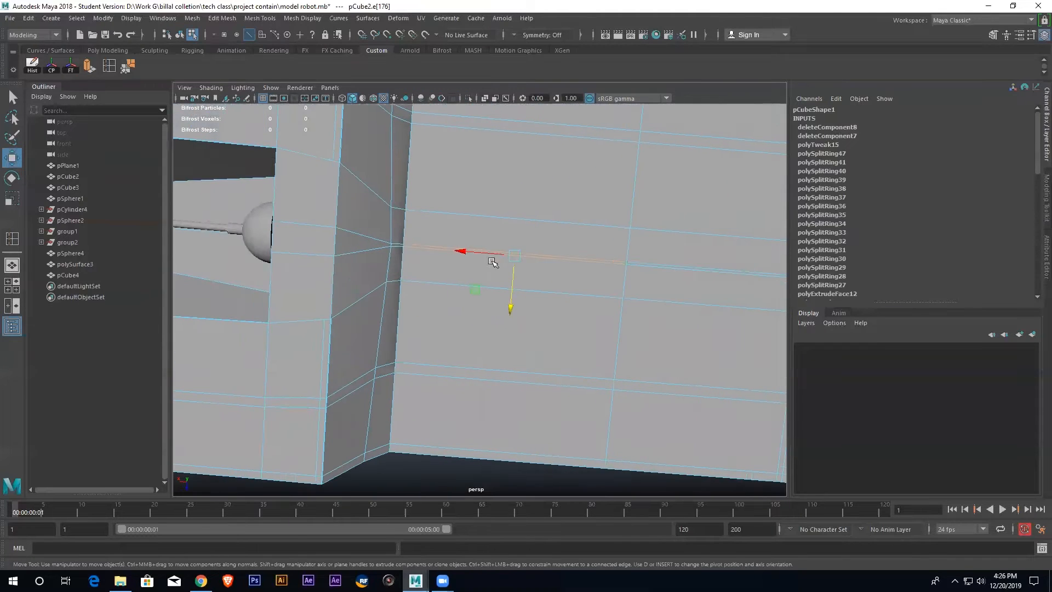
pyautogui.scroll(-6, 350, 249)
pyautogui.keyDown('alt'); pyautogui.moveTo(488, 266); pyautogui.dragTo(365, 302); pyautogui.keyUp('alt')
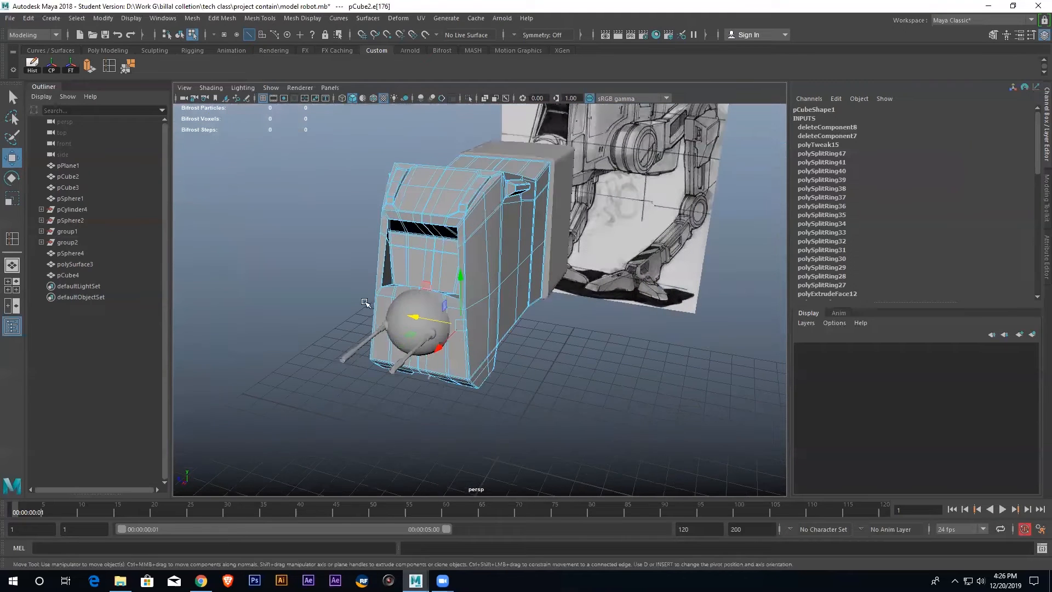
pyautogui.click(180, 35)
pyautogui.click(321, 239)
pyautogui.click(397, 198)
pyautogui.press('Delete')
pyautogui.scroll(4, 413, 201)
pyautogui.keyDown('alt'); pyautogui.moveTo(413, 201); pyautogui.dragTo(470, 171); pyautogui.keyUp('alt')
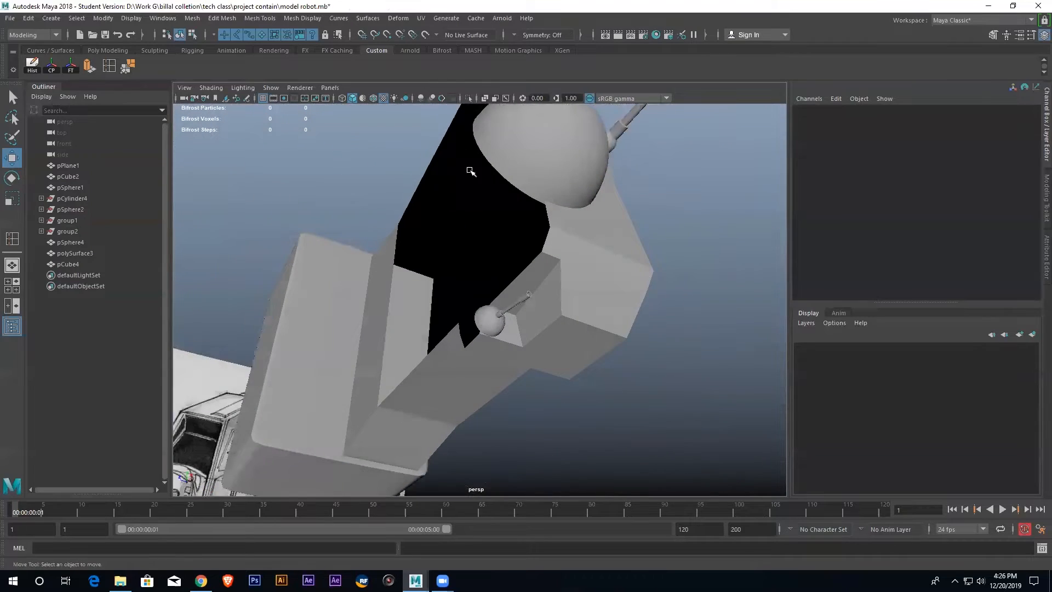
# Duplicate the remaining head half pCube2 with Duplicate Special as a copy, using translate Z 1 and scale Z -1
pyautogui.click(548, 292)
pyautogui.keyDown('alt'); pyautogui.moveTo(548, 292); pyautogui.dragTo(550, 330); pyautogui.keyUp('alt')
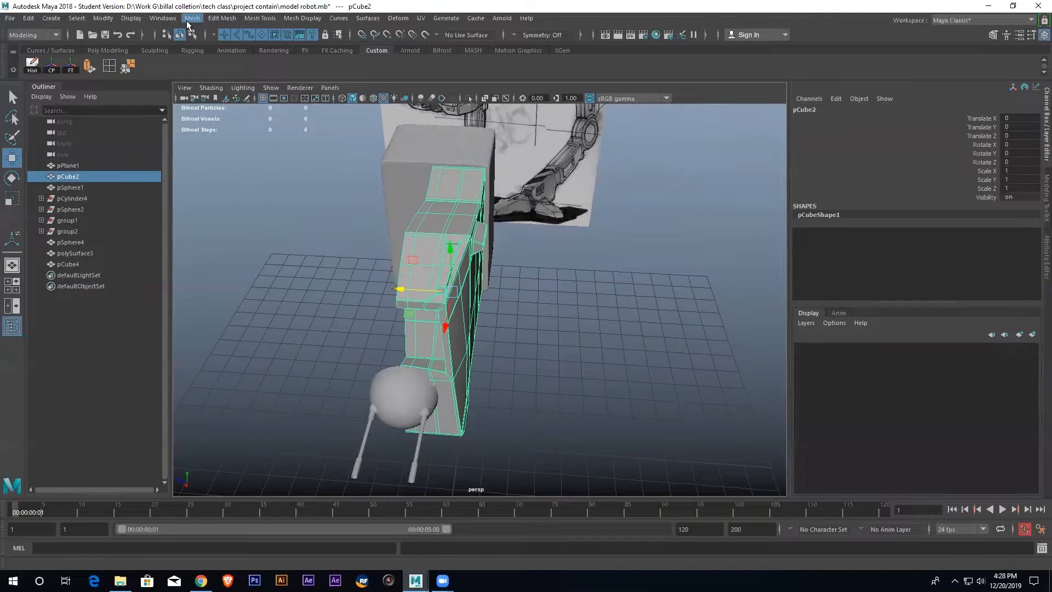
pyautogui.click(29, 18)
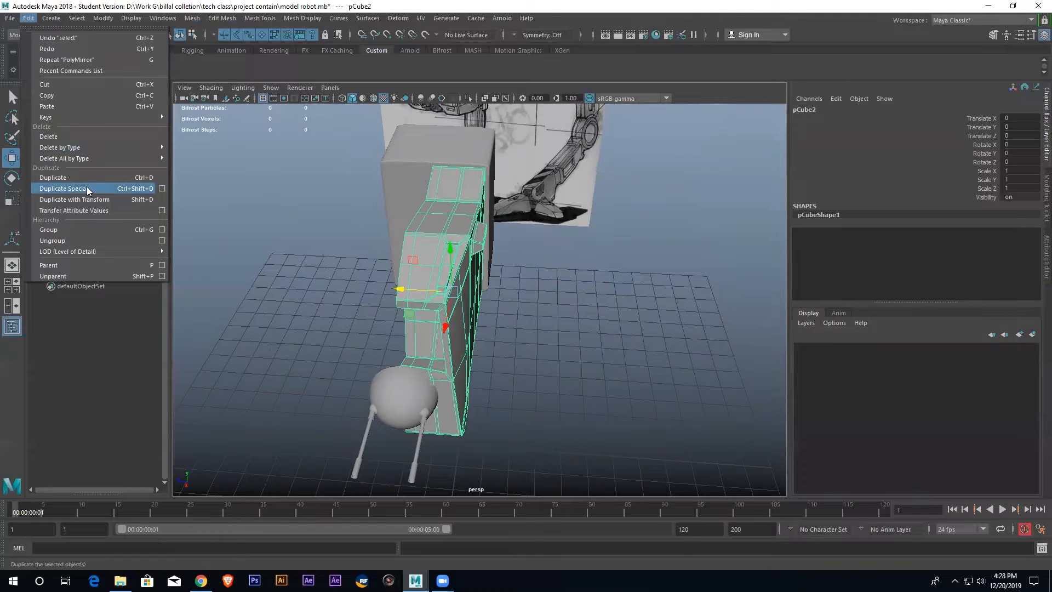
pyautogui.click(161, 188)
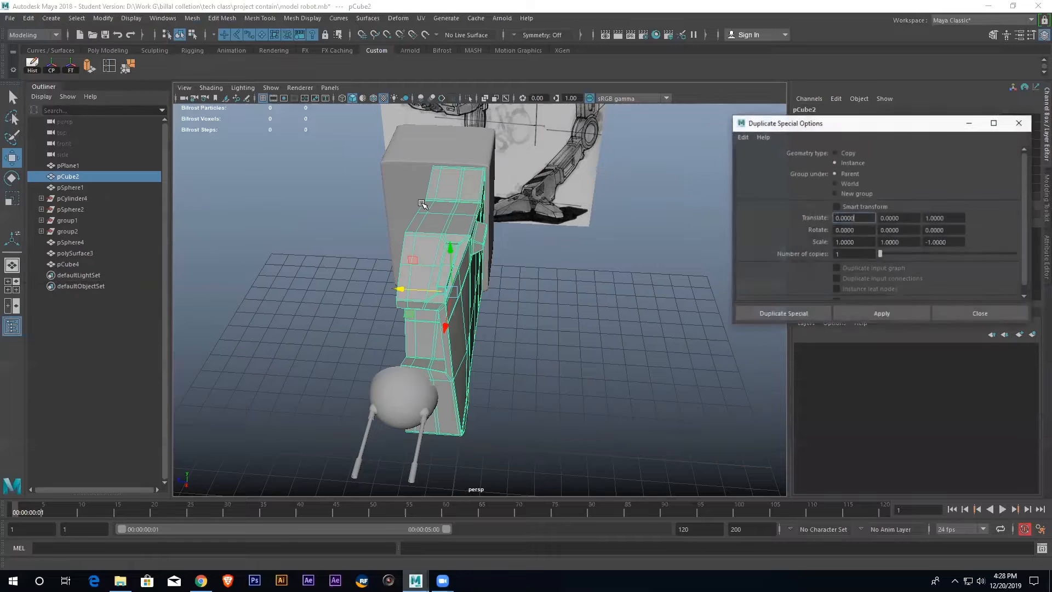
pyautogui.click(833, 153)
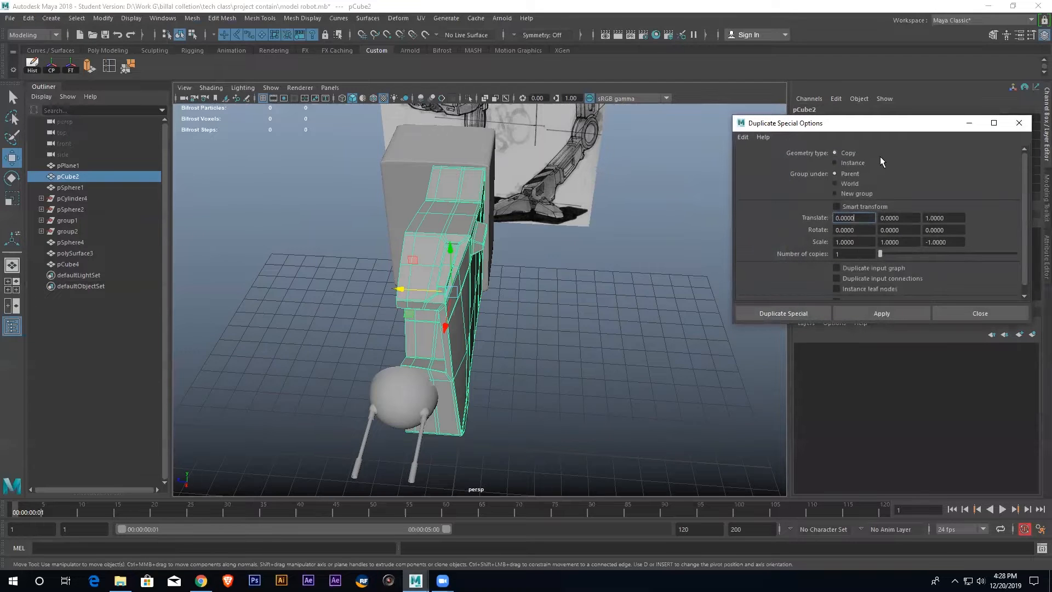
pyautogui.click(882, 313)
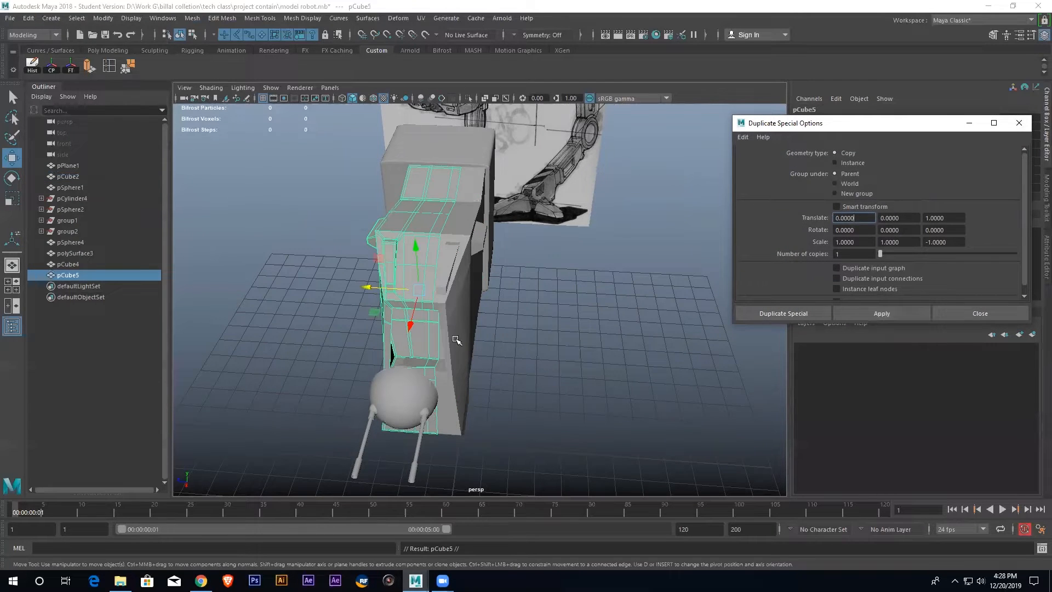
# Move the mirrored copy along Z to about 1.926 so it sits next to the original half at the centre line
pyautogui.keyDown('alt'); pyautogui.moveTo(526, 333); pyautogui.dragTo(482, 354); pyautogui.keyUp('alt')
pyautogui.moveTo(369, 296)
pyautogui.mouseDown()
pyautogui.moveTo(301, 294)
pyautogui.moveTo(360, 307)
pyautogui.mouseUp()
pyautogui.keyDown('alt'); pyautogui.moveTo(361, 308); pyautogui.dragTo(505, 326, button='right'); pyautogui.keyUp('alt')
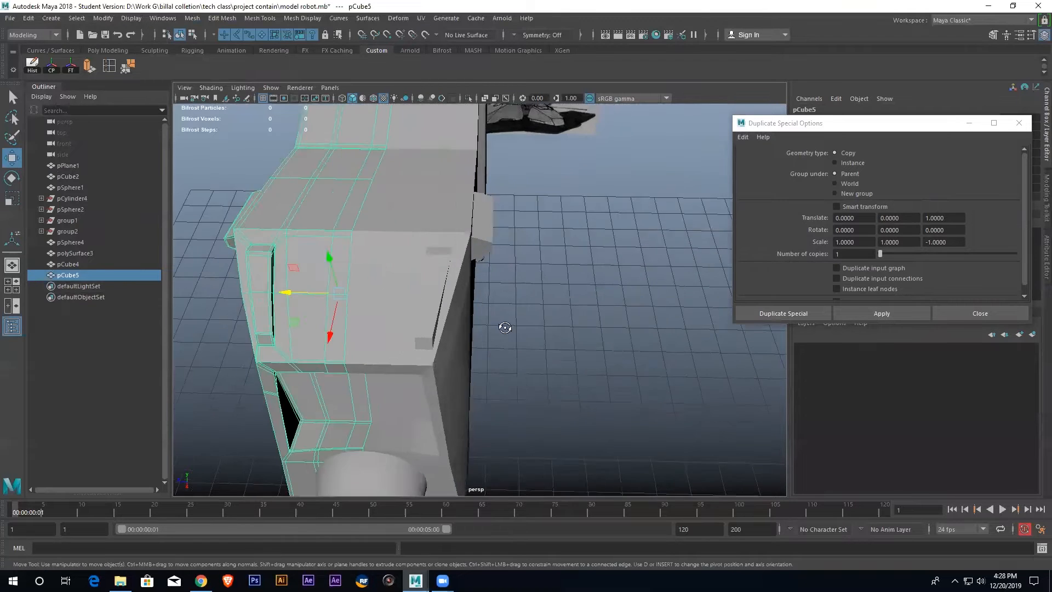
pyautogui.keyDown('alt'); pyautogui.moveTo(505, 327); pyautogui.dragTo(537, 305); pyautogui.keyUp('alt')
pyautogui.keyDown('alt'); pyautogui.moveTo(388, 301); pyautogui.dragTo(373, 282); pyautogui.keyUp('alt')
# Combine the two head halves into a single mesh and clean it up by freezing transformations and deleting its history
pyautogui.click(514, 274)
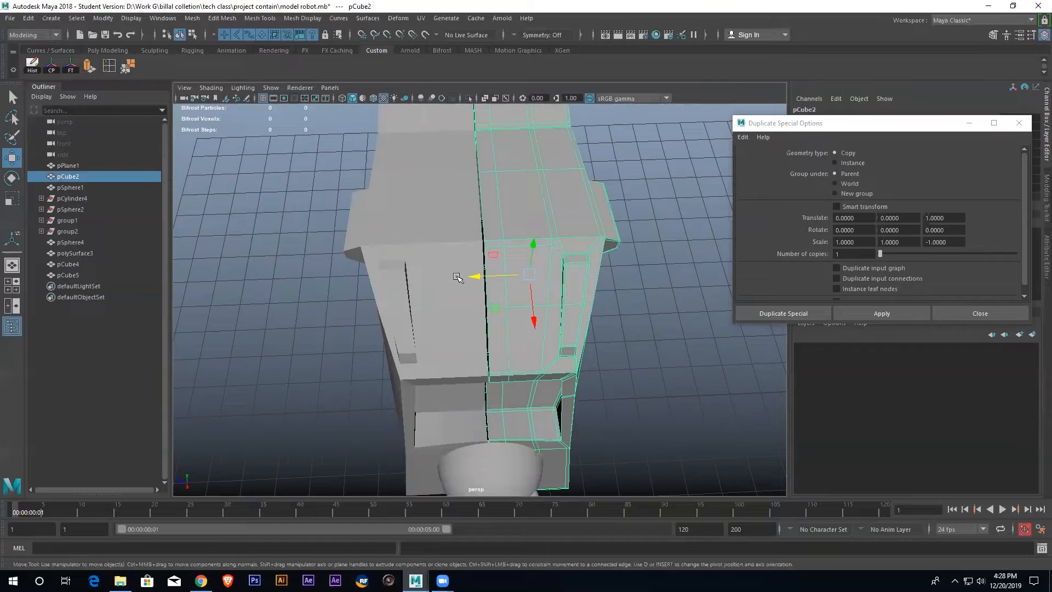
pyautogui.keyDown('shift'); pyautogui.click(458, 278); pyautogui.keyUp('shift')
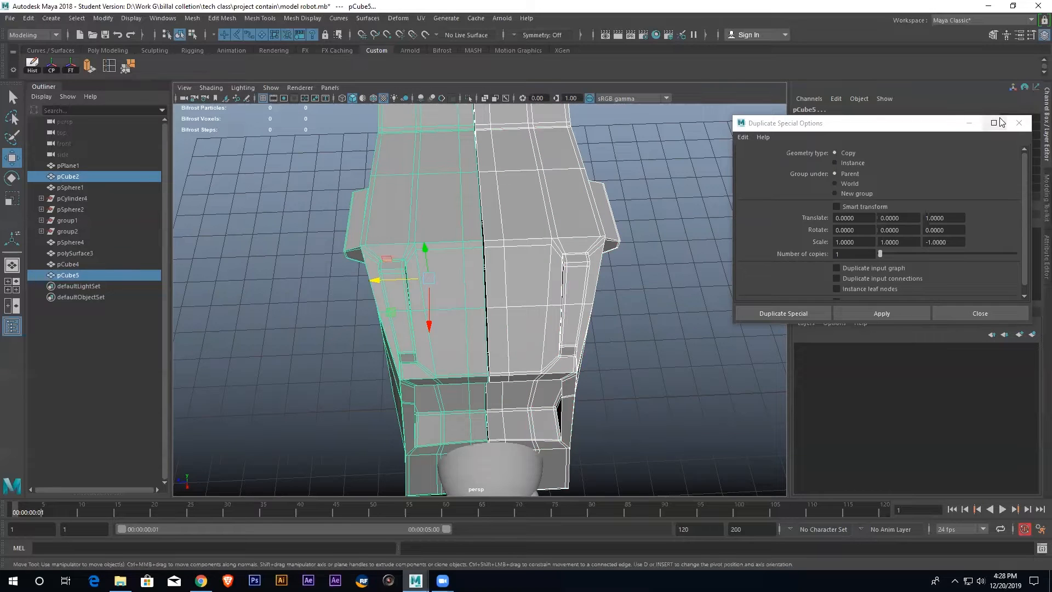
pyautogui.click(1019, 122)
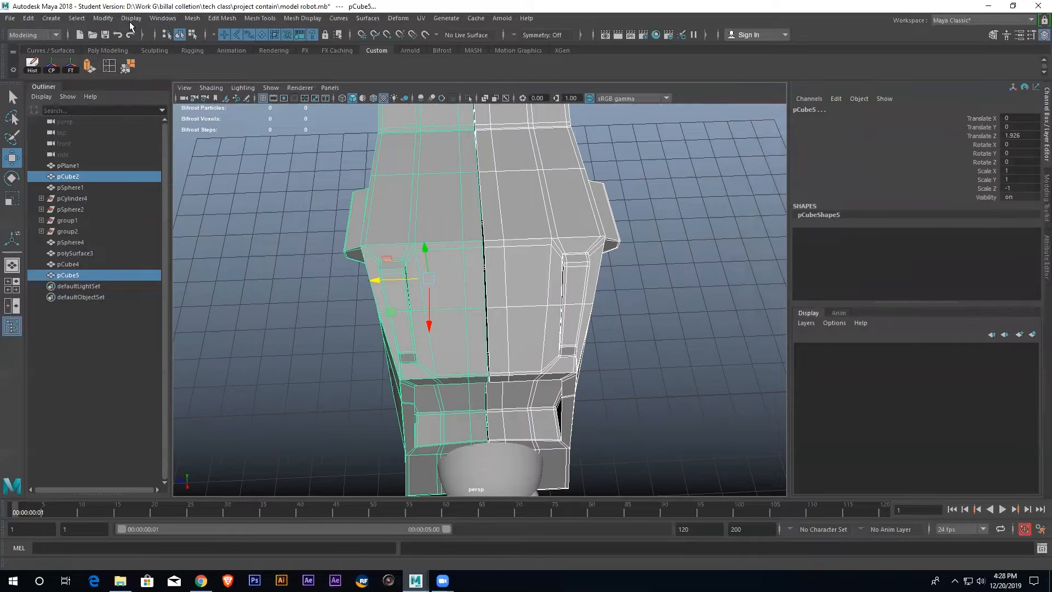
pyautogui.click(193, 18)
pyautogui.click(224, 54)
pyautogui.click(657, 248)
pyautogui.click(533, 274)
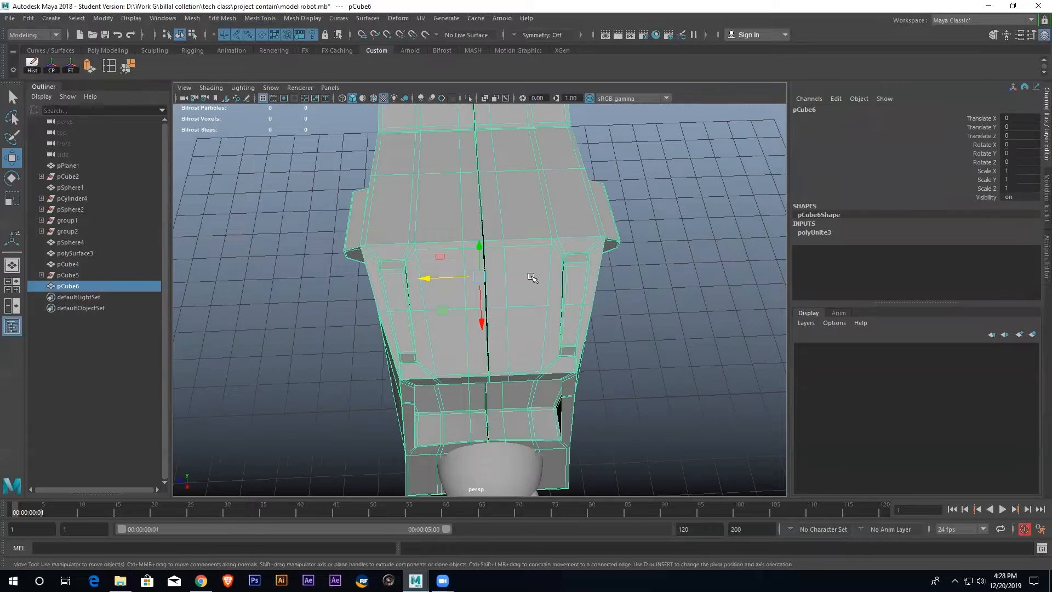
pyautogui.click(70, 66)
# Select the border edges along the combined head's centre seam and sew them together with a tolerance of 1
pyautogui.keyDown('alt'); pyautogui.moveTo(493, 257); pyautogui.dragTo(484, 213); pyautogui.keyUp('alt')
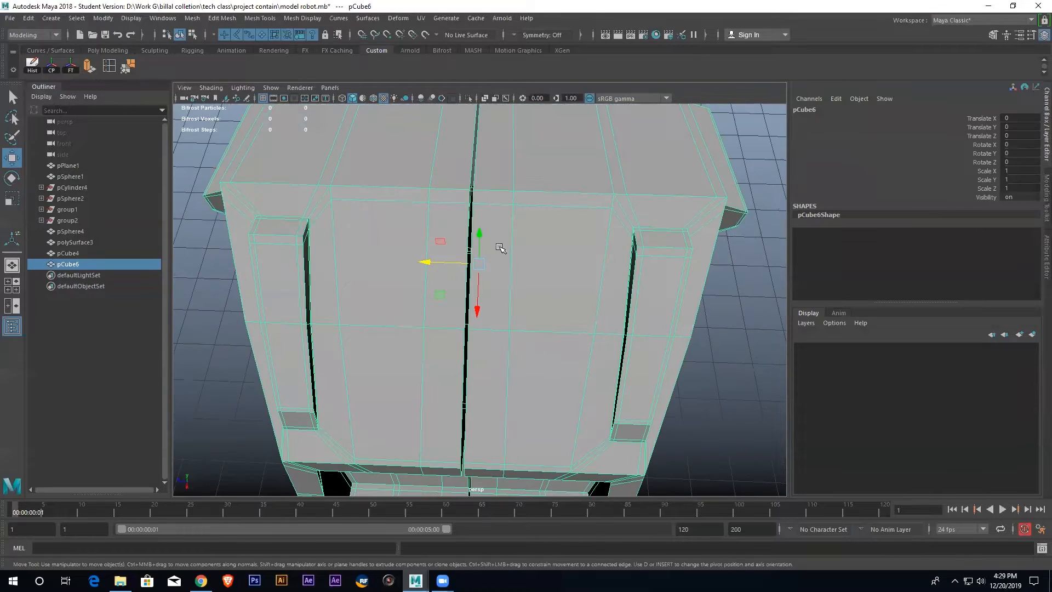
pyautogui.rightClick(484, 211)
pyautogui.click(484, 182)
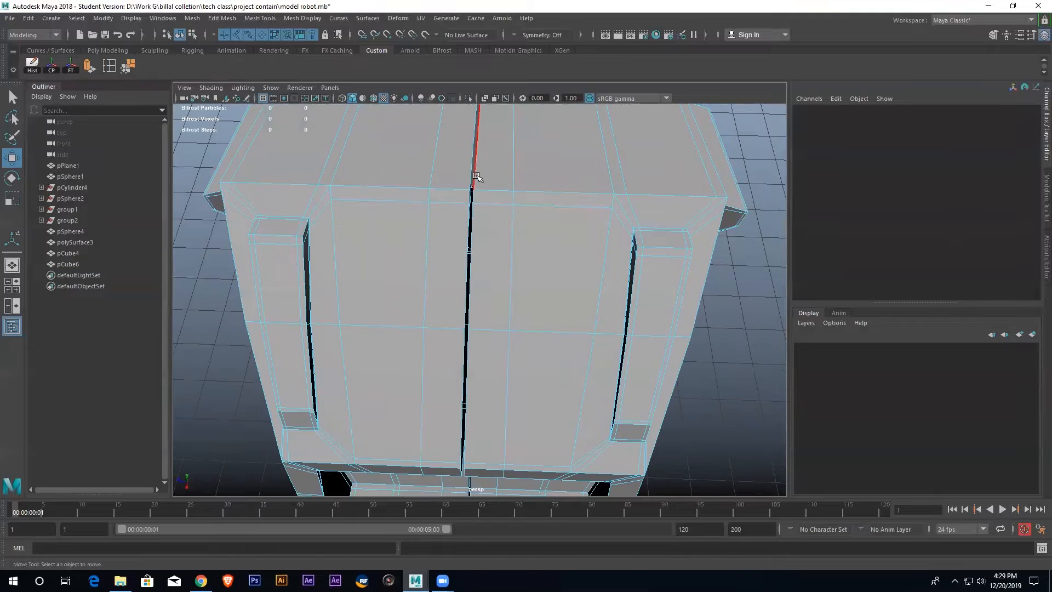
pyautogui.doubleClick(476, 177)
pyautogui.scroll(5, 481, 260)
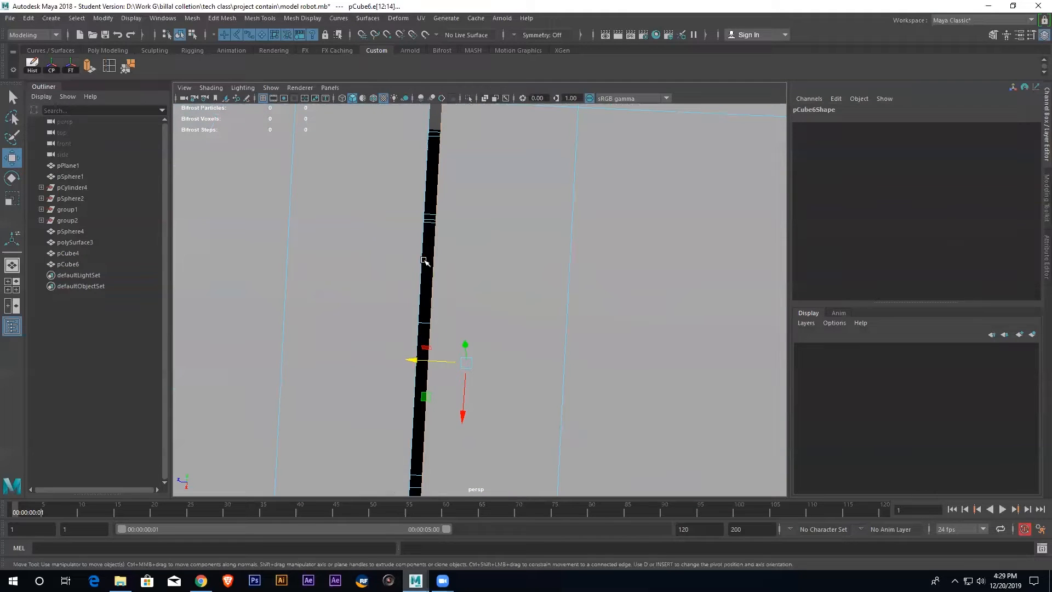
pyautogui.keyDown('alt'); pyautogui.moveTo(547, 286); pyautogui.dragTo(139, 157); pyautogui.keyUp('alt')
pyautogui.press('4')
pyautogui.click(129, 67)
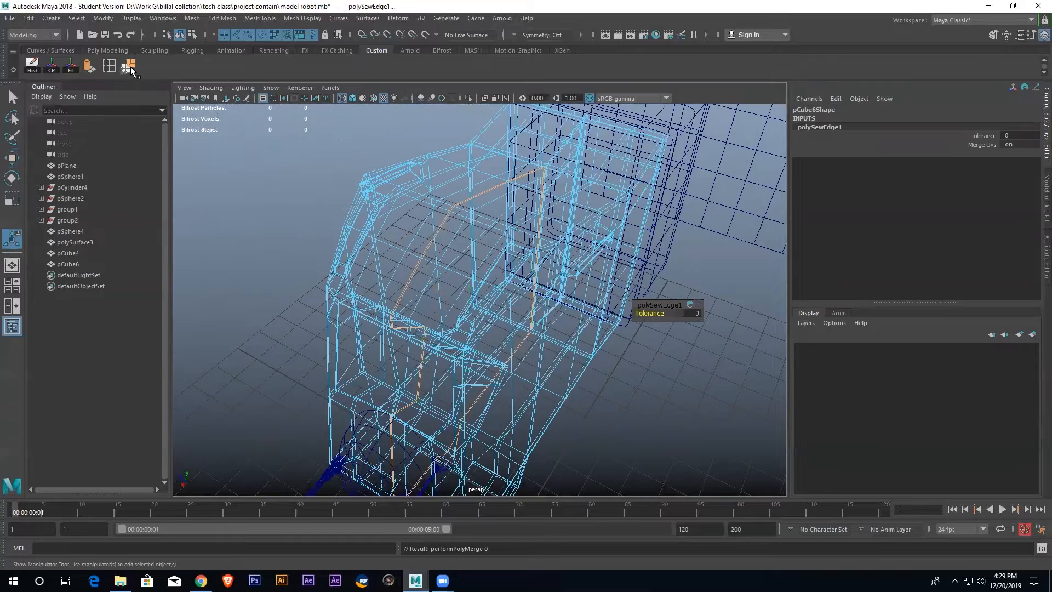
pyautogui.moveTo(646, 312); pyautogui.dragTo(721, 321)
pyautogui.keyDown('alt'); pyautogui.moveTo(464, 298); pyautogui.dragTo(504, 224); pyautogui.keyUp('alt')
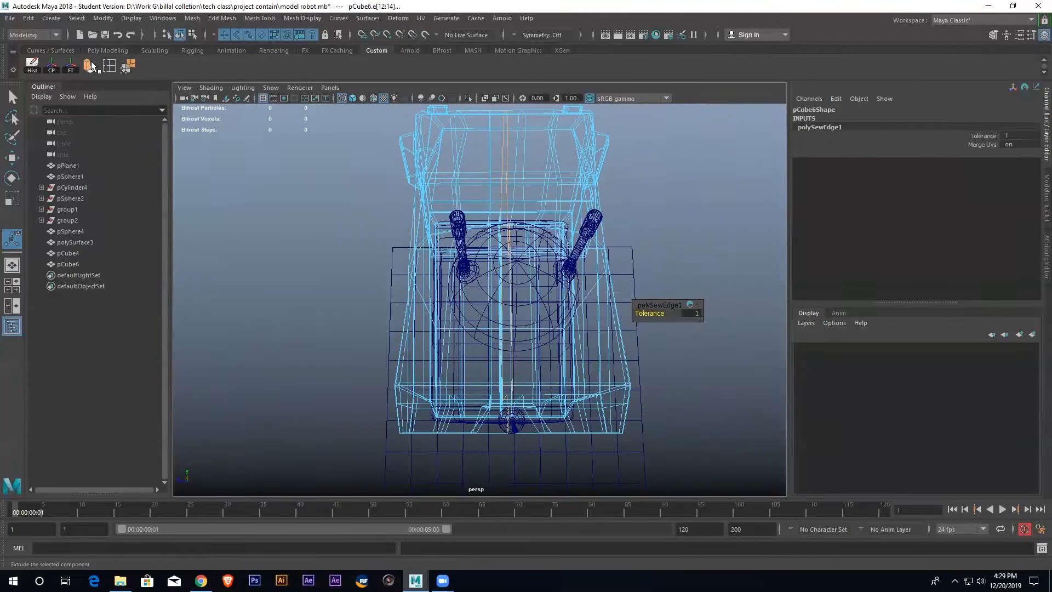
# Inspect the combined head's vertices and faces around the front, vents and top, and compare its shape with the reference drawing
pyautogui.click(190, 34)
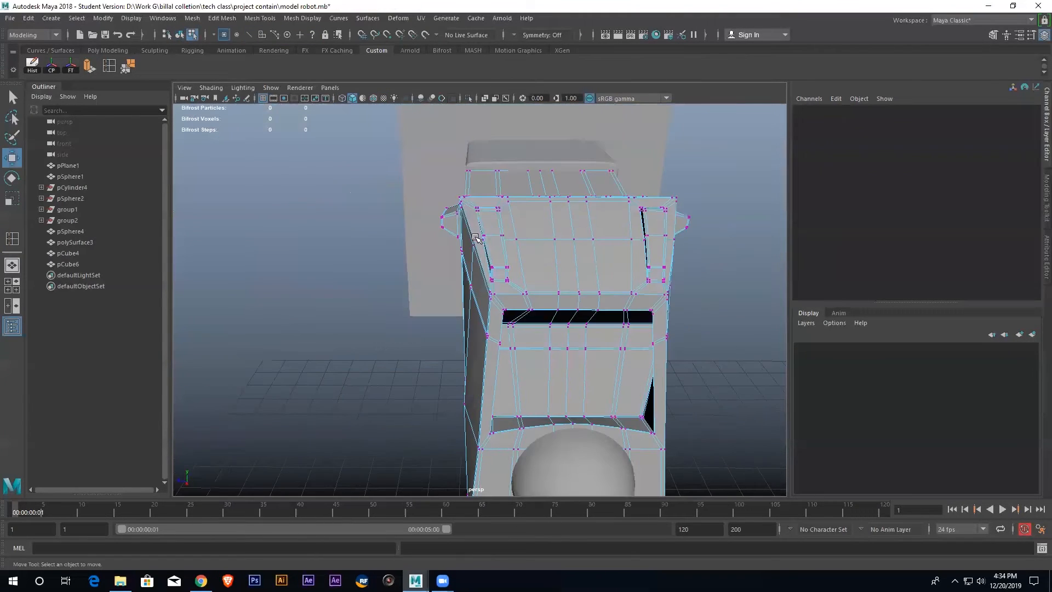
pyautogui.keyDown('alt'); pyautogui.moveTo(524, 255); pyautogui.dragTo(478, 248); pyautogui.keyUp('alt')
pyautogui.press('6')
pyautogui.scroll(3, 706, 201)
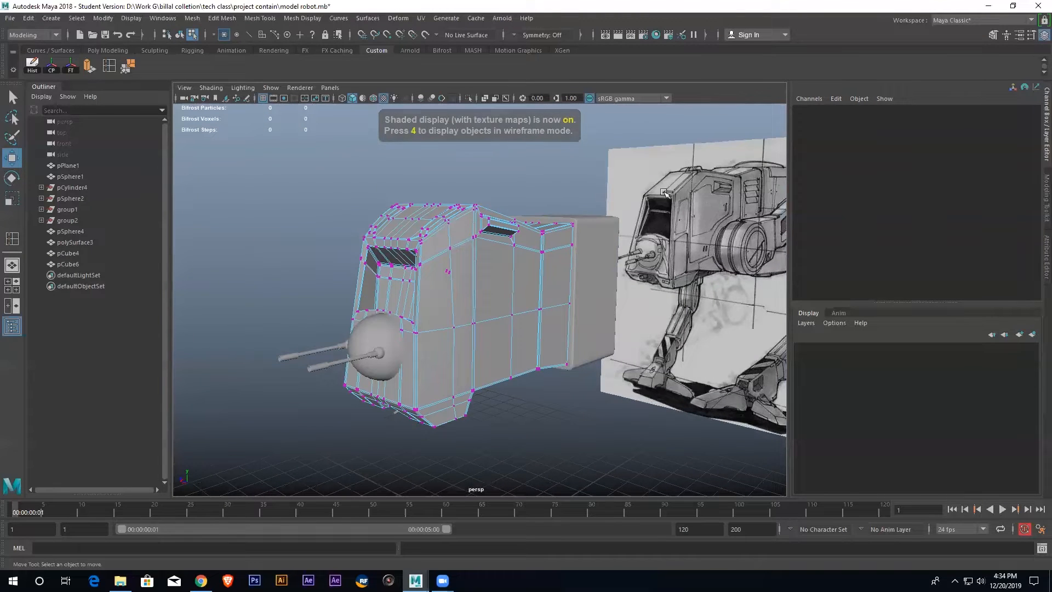
pyautogui.keyDown('alt'); pyautogui.moveTo(676, 183); pyautogui.dragTo(437, 262); pyautogui.keyUp('alt')
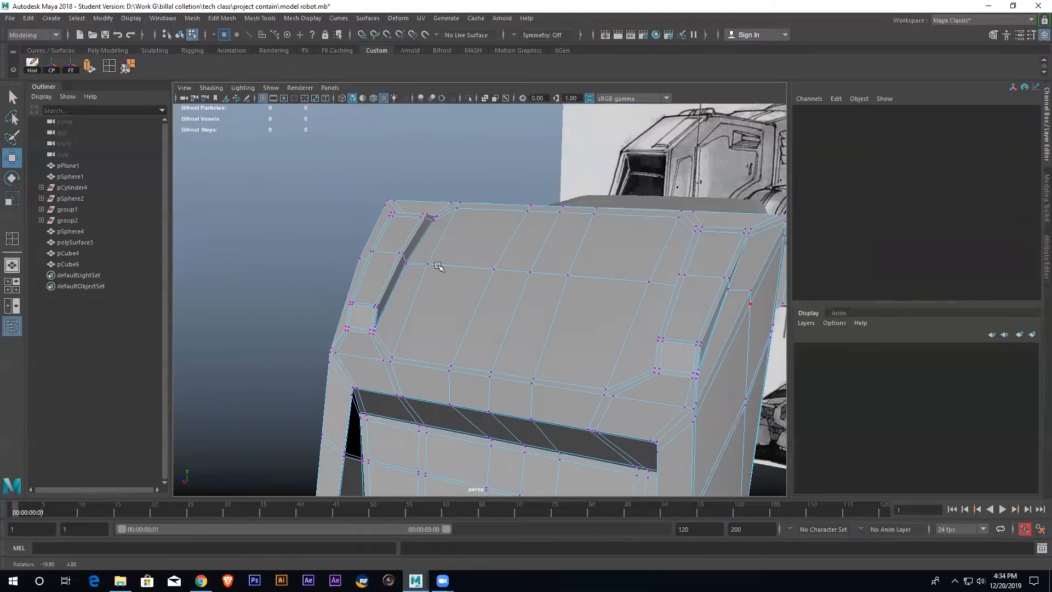
pyautogui.scroll(2, 430, 277)
pyautogui.moveTo(381, 202); pyautogui.dragTo(380, 230, button='right')
pyautogui.scroll(-5, 380, 230)
pyautogui.keyDown('alt'); pyautogui.moveTo(460, 241); pyautogui.dragTo(415, 288); pyautogui.keyUp('alt')
pyautogui.keyDown('alt'); pyautogui.moveTo(414, 288); pyautogui.dragTo(479, 161, button='middle'); pyautogui.keyUp('alt')
pyautogui.scroll(3, 479, 161)
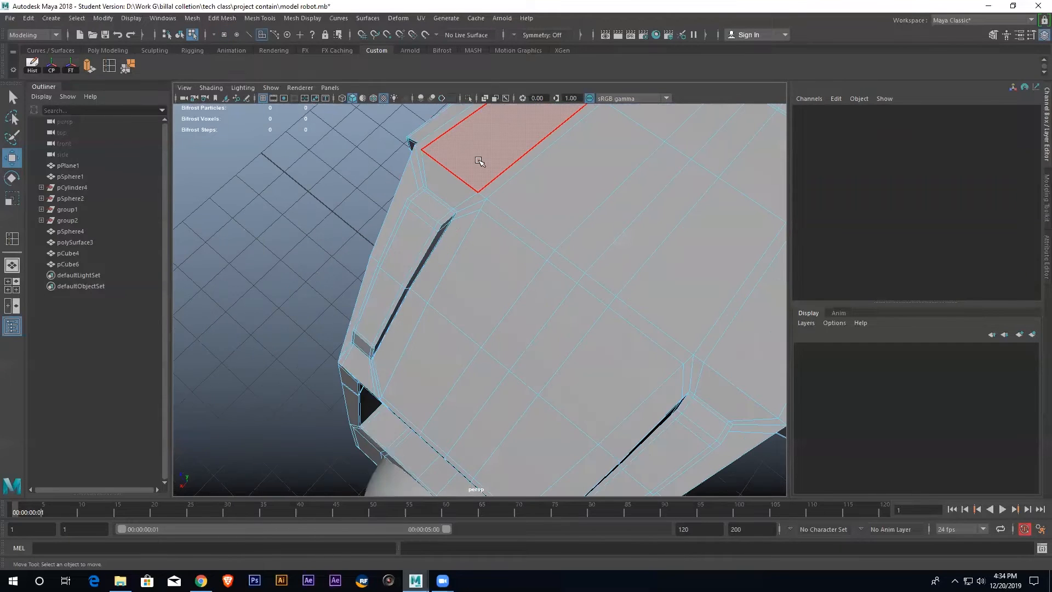
pyautogui.scroll(-5, 609, 236)
pyautogui.keyDown('alt'); pyautogui.moveTo(610, 236); pyautogui.dragTo(479, 241); pyautogui.keyUp('alt')
pyautogui.scroll(-4, 499, 228)
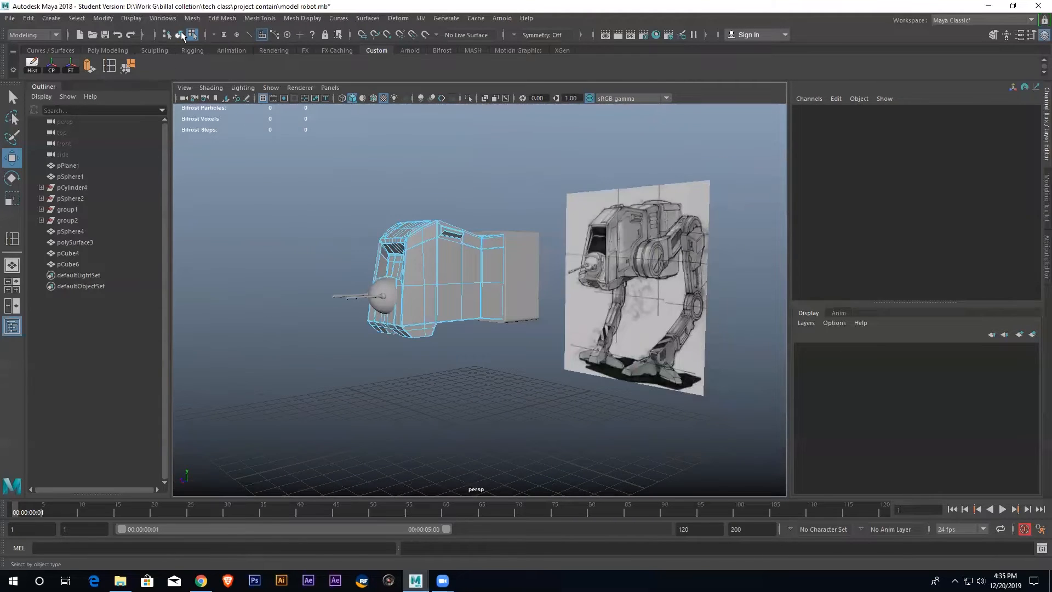
# Return to object selection and examine the head and rear body block against the textured reference drawing
pyautogui.click(179, 36)
pyautogui.scroll(4, 261, 179)
pyautogui.scroll(-5, 417, 204)
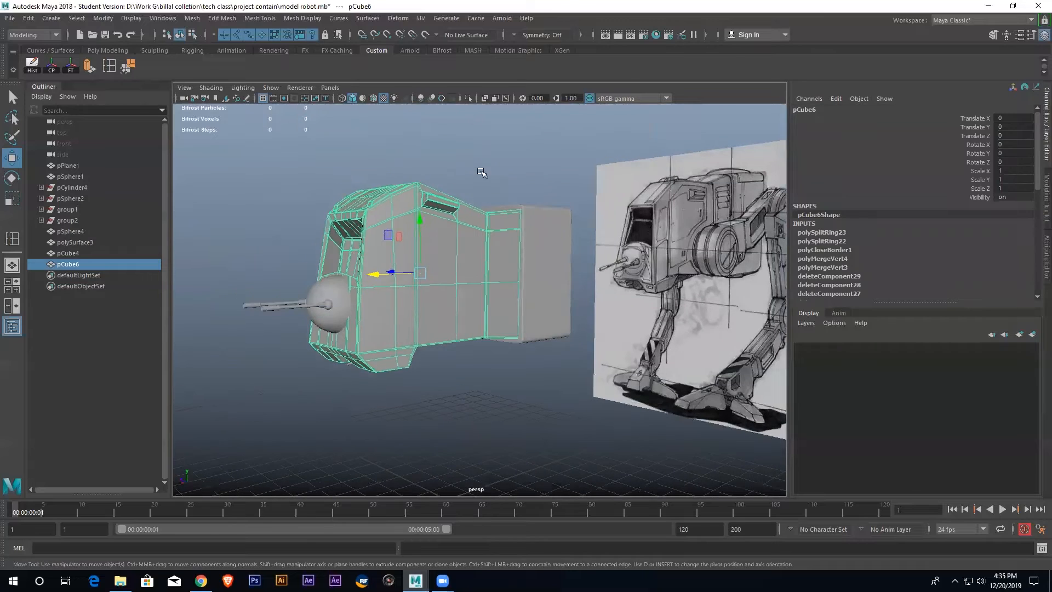
pyautogui.click(477, 167)
pyautogui.keyDown('alt'); pyautogui.moveTo(477, 167); pyautogui.dragTo(472, 236); pyautogui.keyUp('alt')
pyautogui.click(524, 268)
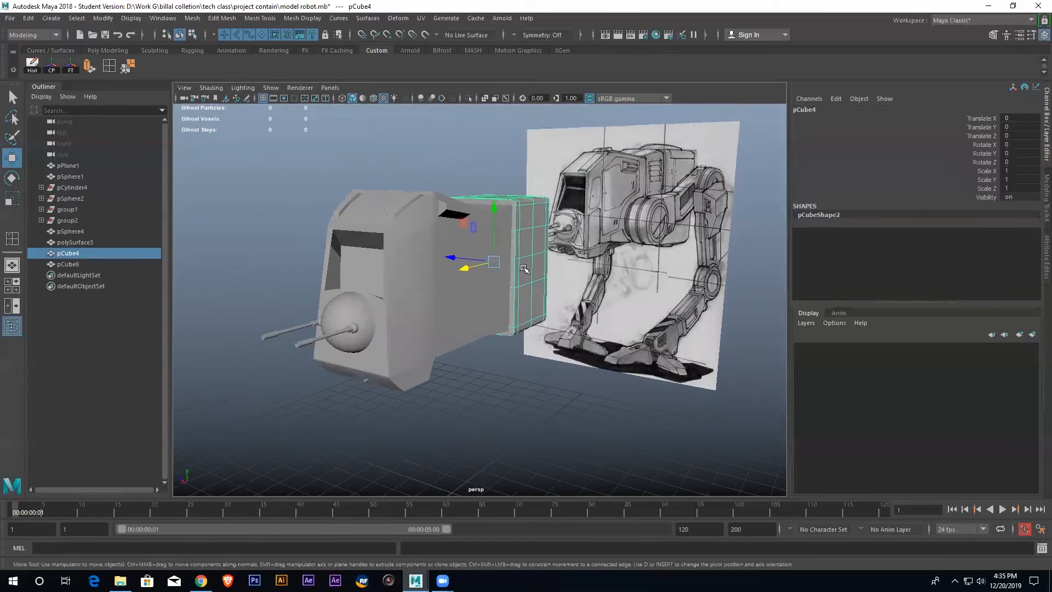
pyautogui.keyDown('alt'); pyautogui.moveTo(524, 268); pyautogui.dragTo(490, 279); pyautogui.keyUp('alt')
pyautogui.scroll(3, 495, 291)
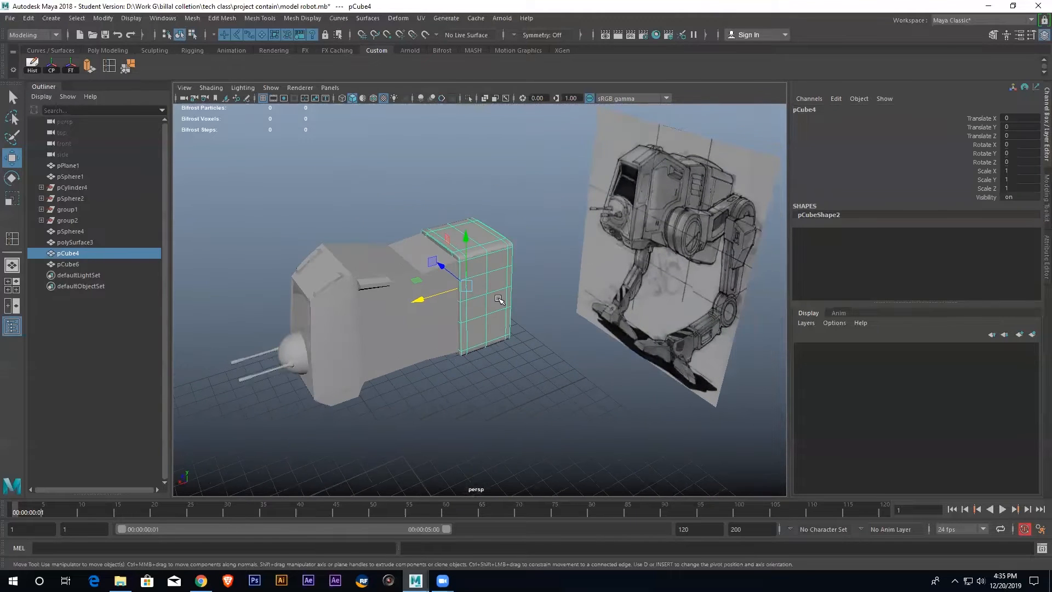
pyautogui.moveTo(441, 267); pyautogui.dragTo(444, 270)
pyautogui.click(498, 201)
pyautogui.click(493, 304)
pyautogui.click(498, 204)
pyautogui.click(443, 299)
pyautogui.scroll(10, 429, 305)
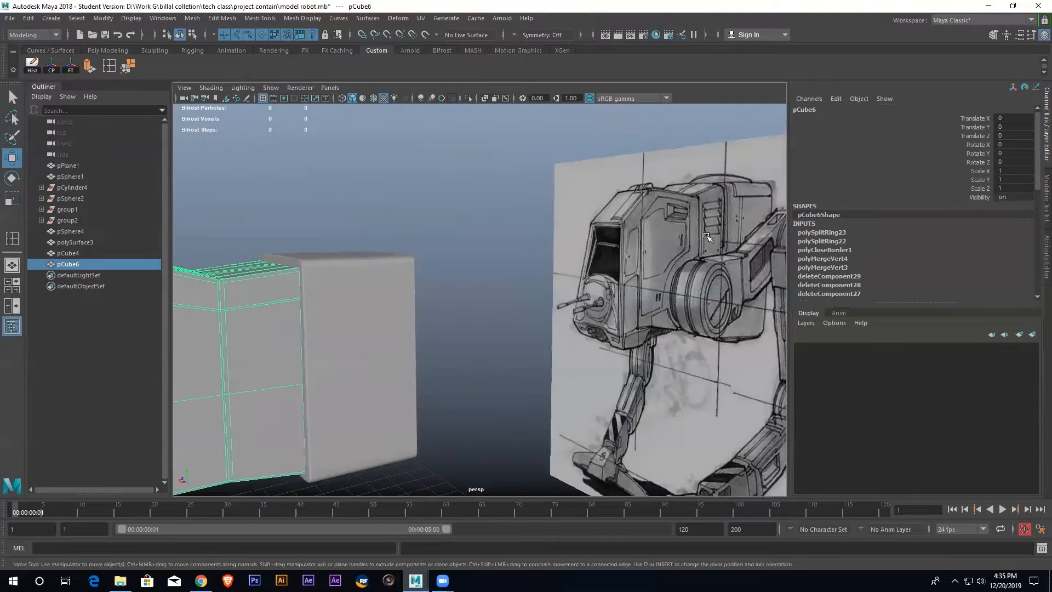
# Select the large upper side face of the head's narrow rear section, just ahead of the rear block
pyautogui.keyDown('alt'); pyautogui.moveTo(373, 347); pyautogui.dragTo(491, 327, button='middle'); pyautogui.keyUp('alt')
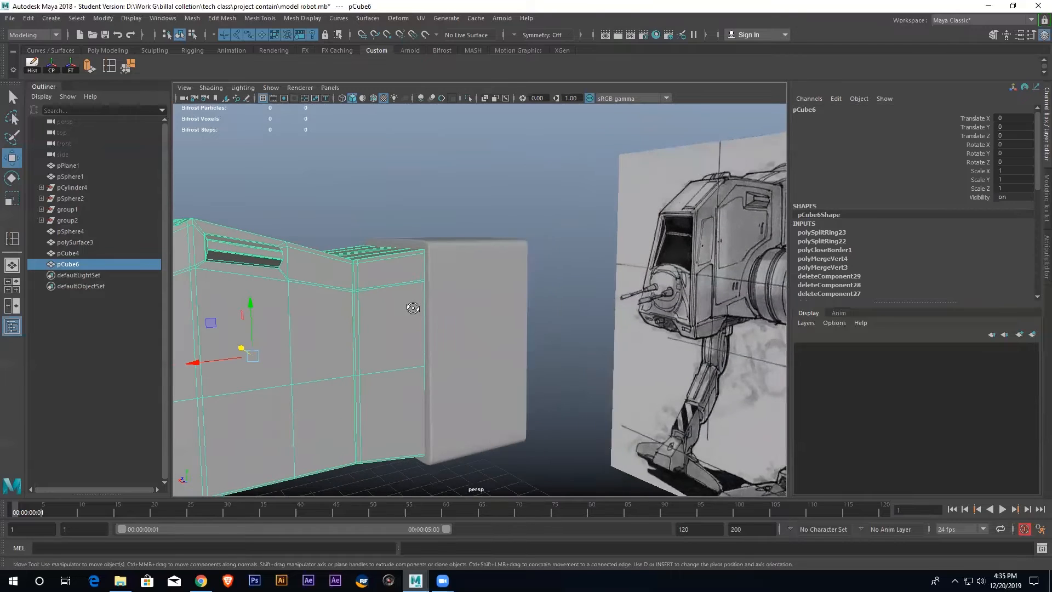
pyautogui.keyDown('alt'); pyautogui.moveTo(414, 308); pyautogui.dragTo(399, 306); pyautogui.keyUp('alt')
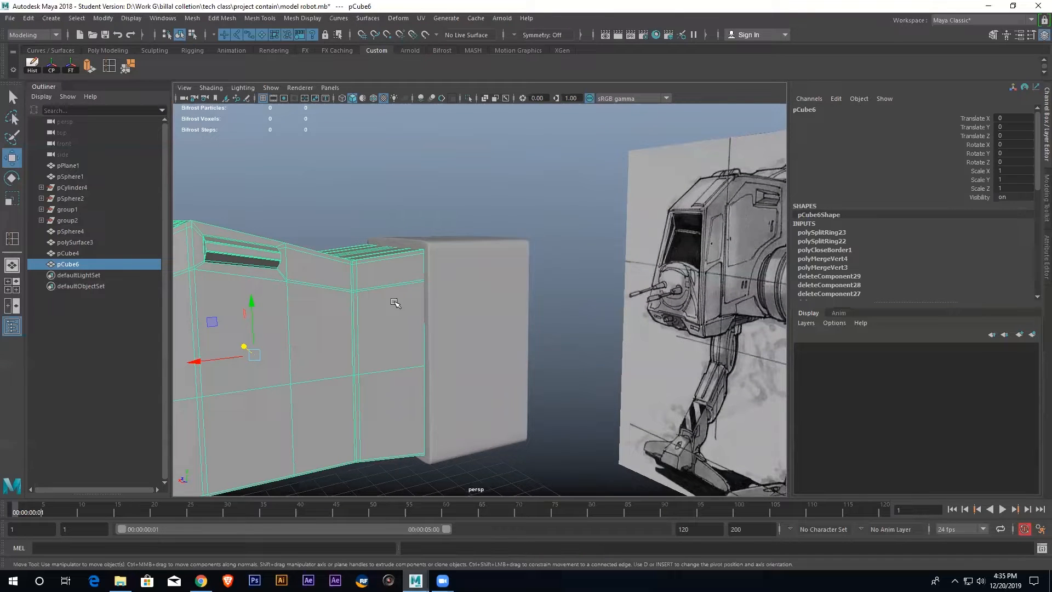
pyautogui.press('1')
pyautogui.moveTo(397, 308); pyautogui.dragTo(398, 329, button='right')
pyautogui.click(396, 318)
pyautogui.keyDown('alt'); pyautogui.moveTo(396, 317); pyautogui.dragTo(388, 309); pyautogui.keyUp('alt')
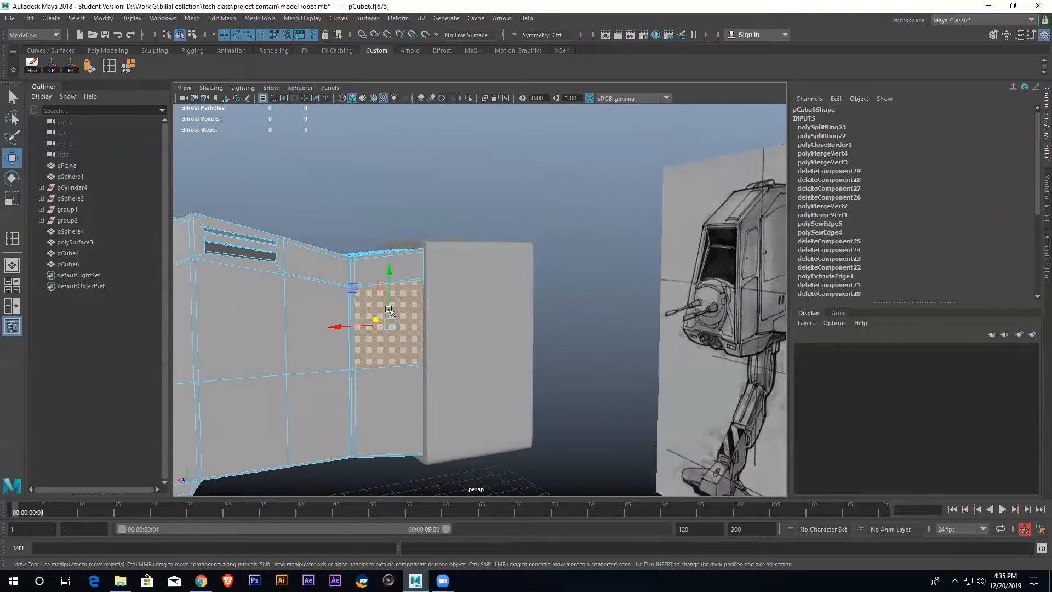
pyautogui.moveTo(394, 301); pyautogui.dragTo(394, 303, button='right')
pyautogui.click(13, 99)
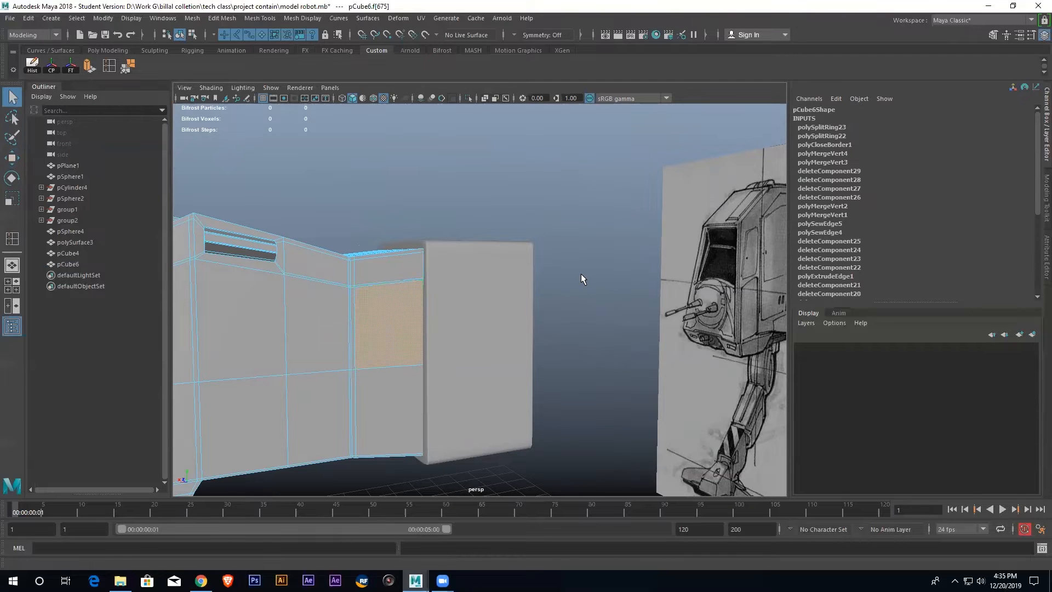
pyautogui.scroll(-4, 581, 274)
pyautogui.keyDown('alt'); pyautogui.moveTo(406, 316); pyautogui.dragTo(414, 314); pyautogui.keyUp('alt')
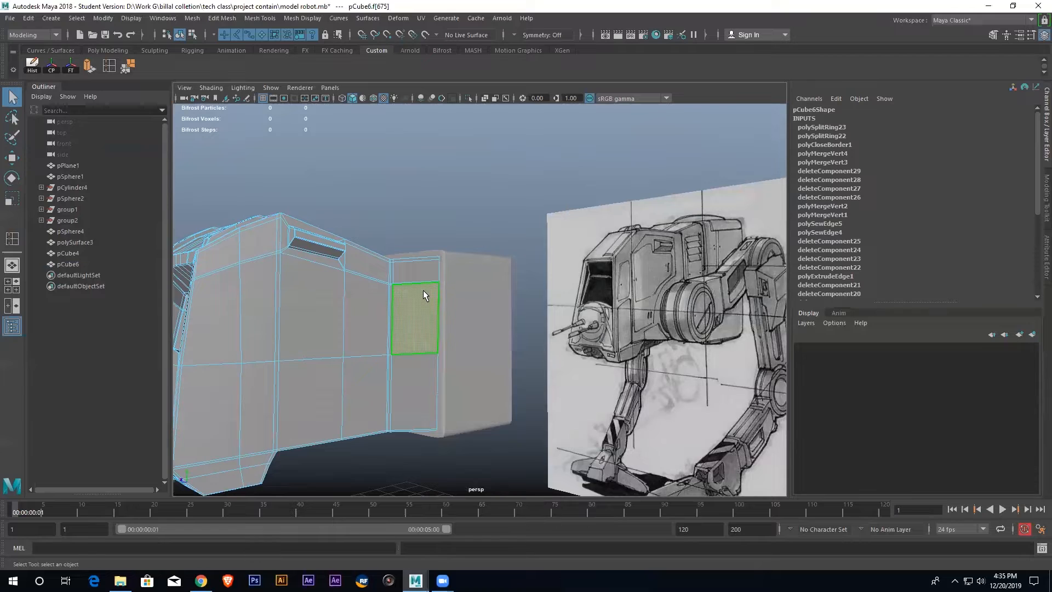
# Try extruding the side face with 4 divisions and a local Z translation of 0.332, and undo the extrusion
pyautogui.click(87, 67)
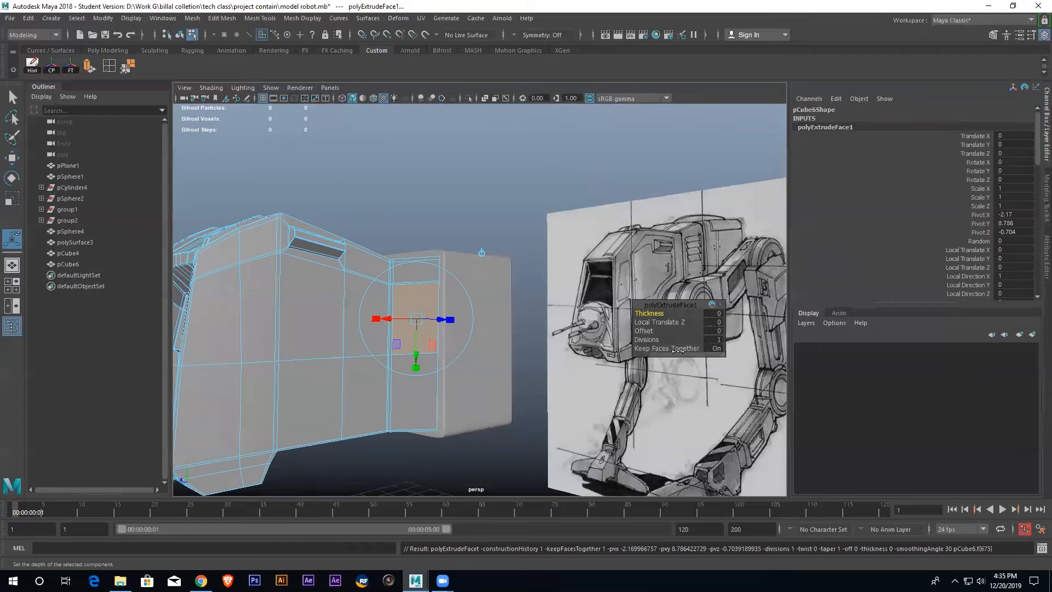
pyautogui.click(645, 339)
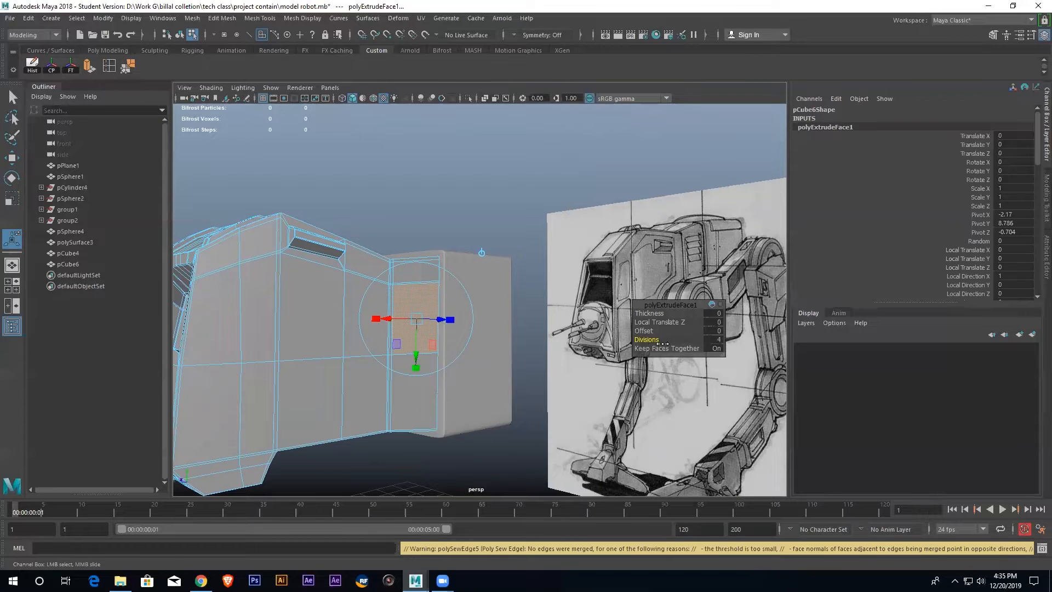
pyautogui.scroll(4, 425, 332)
pyautogui.keyDown('alt'); pyautogui.moveTo(430, 329); pyautogui.dragTo(415, 347); pyautogui.keyUp('alt')
pyautogui.keyDown('alt'); pyautogui.moveTo(495, 347); pyautogui.dragTo(498, 354); pyautogui.keyUp('alt')
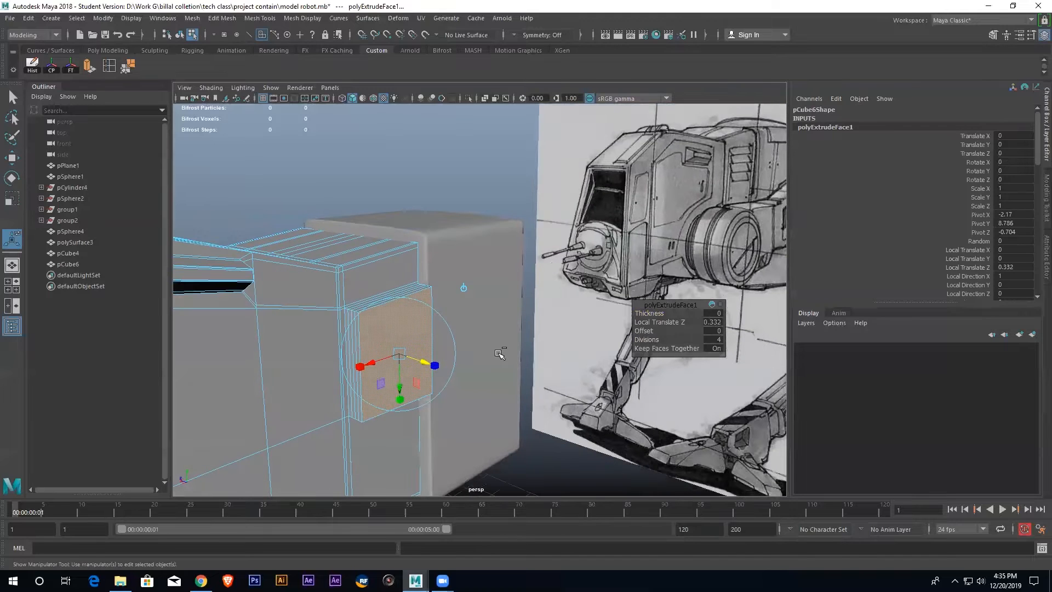
pyautogui.hotkey('ctrl', 'z')
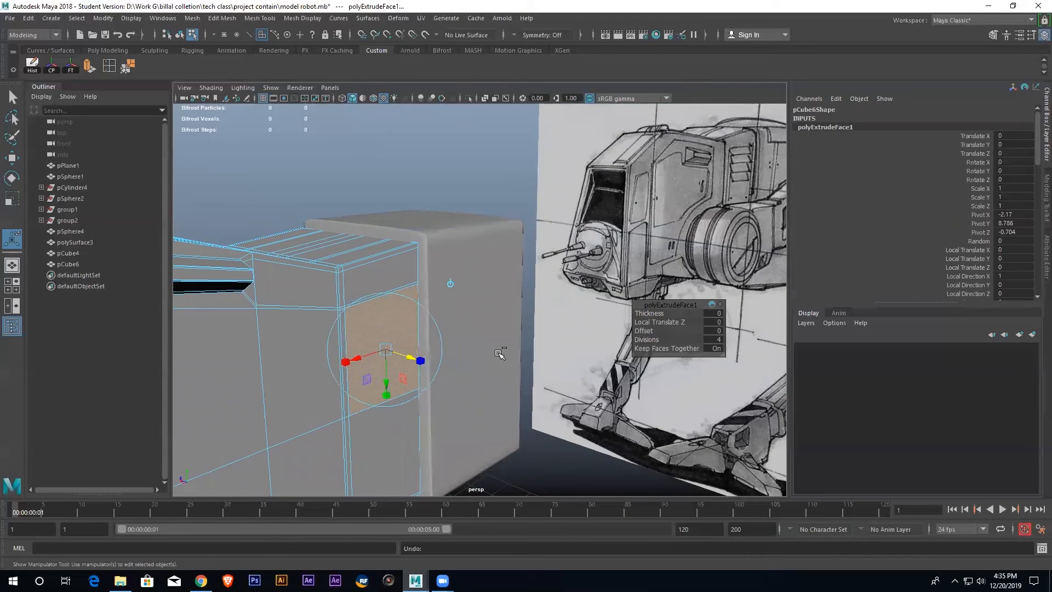
pyautogui.hotkey('ctrl', 'z')
pyautogui.hotkey('ctrl', 'z')
pyautogui.hotkey('ctrl', 'z')
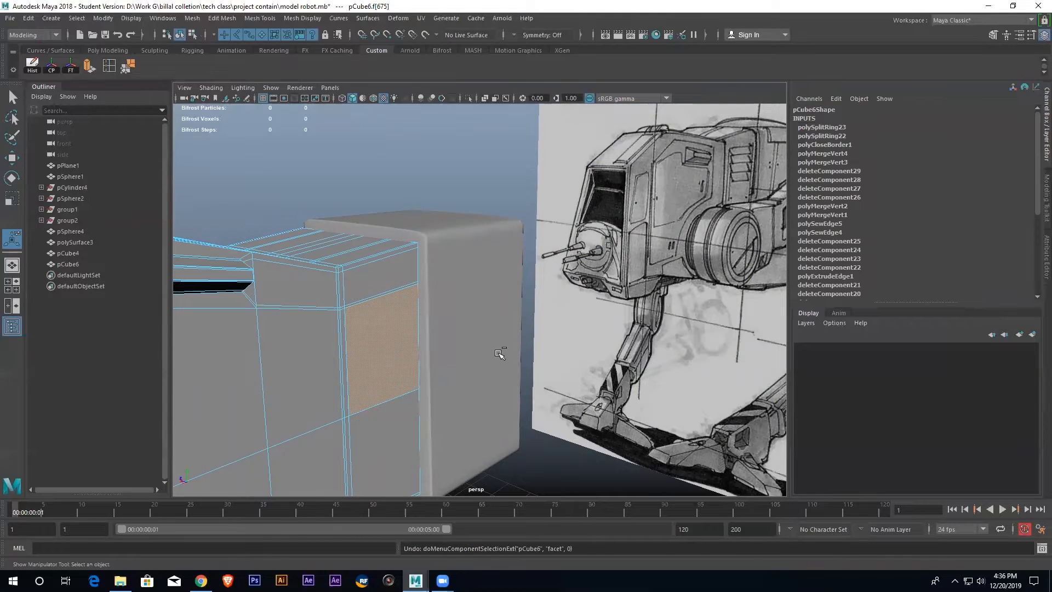
# Extrude the same side face and shift it up by about -0.617 in local Y to separate the first vent strip
pyautogui.click(398, 375)
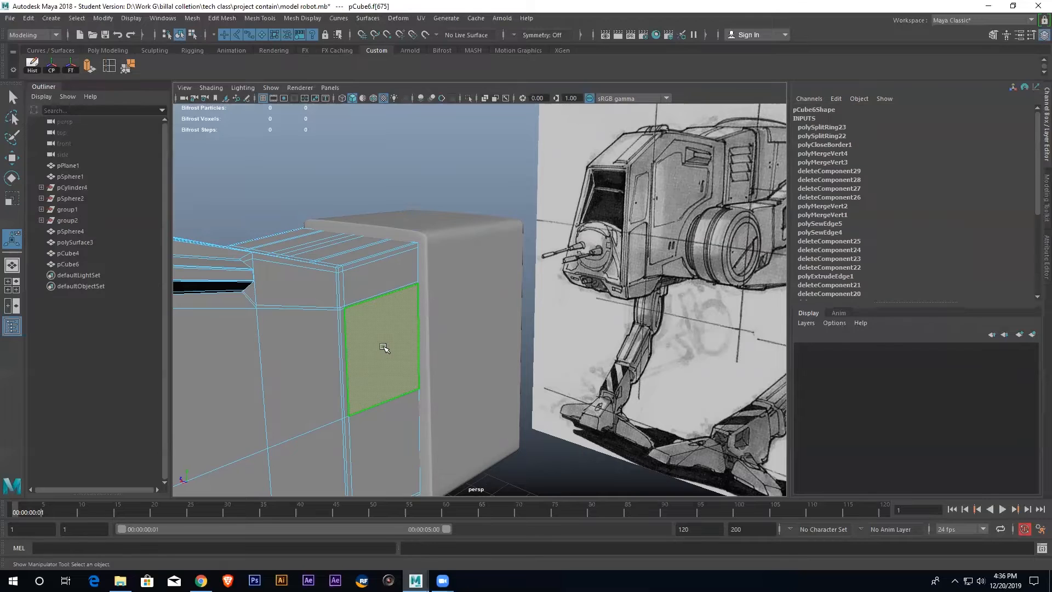
pyautogui.keyDown('alt'); pyautogui.moveTo(378, 340); pyautogui.dragTo(377, 337); pyautogui.keyUp('alt')
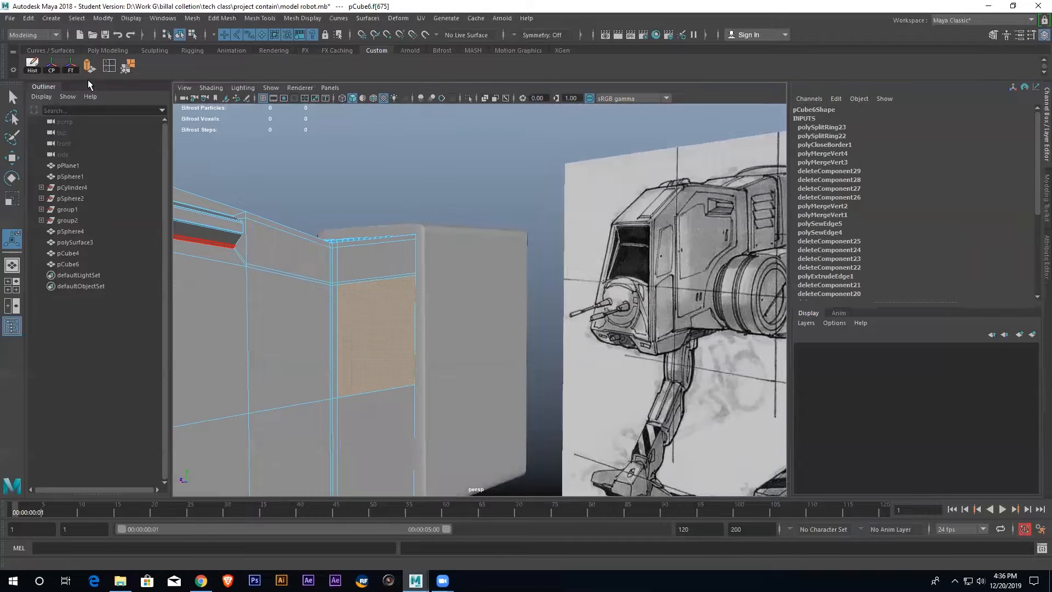
pyautogui.hotkey('ctrl', 'e')
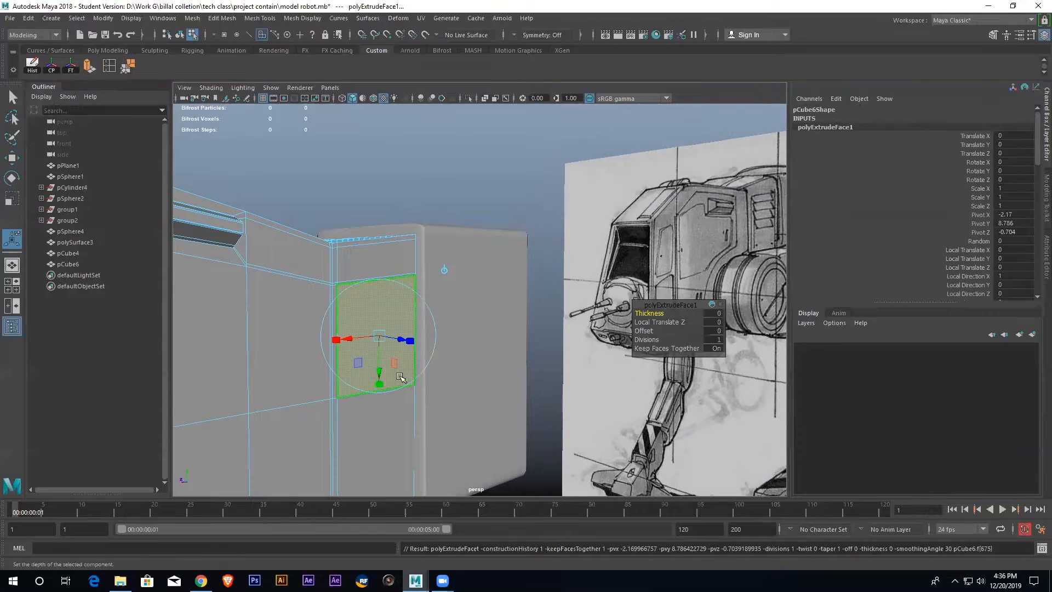
pyautogui.moveTo(380, 374); pyautogui.dragTo(380, 329)
pyautogui.hotkey('ctrl', 'z')
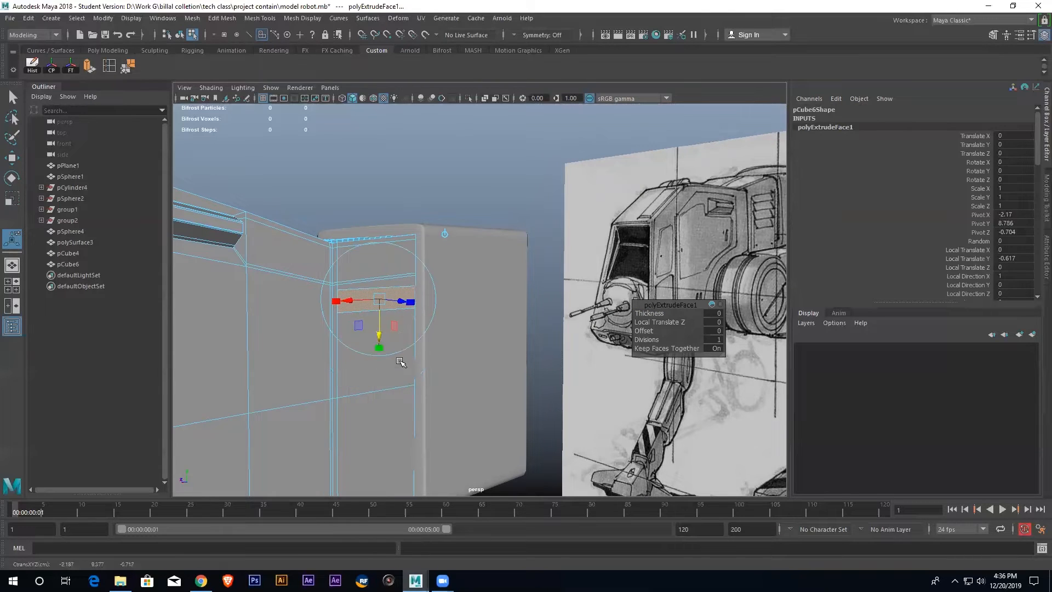
# Extrude the face below the first vent strip and shift it up by about -0.357 in local Y for a second strip
pyautogui.click(392, 376)
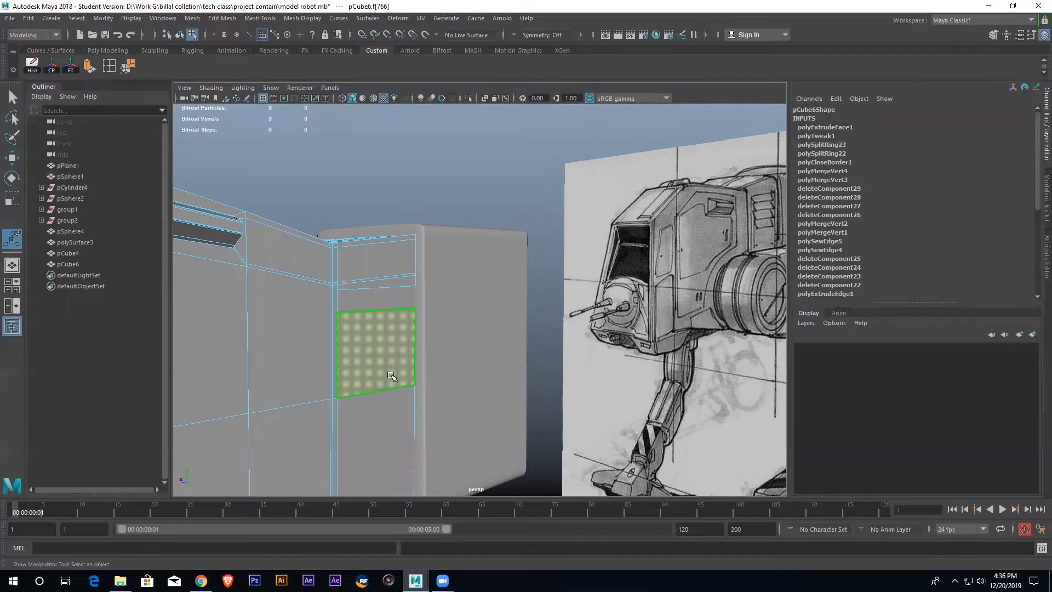
pyautogui.hotkey('ctrl', 'e')
pyautogui.moveTo(382, 400); pyautogui.dragTo(379, 370)
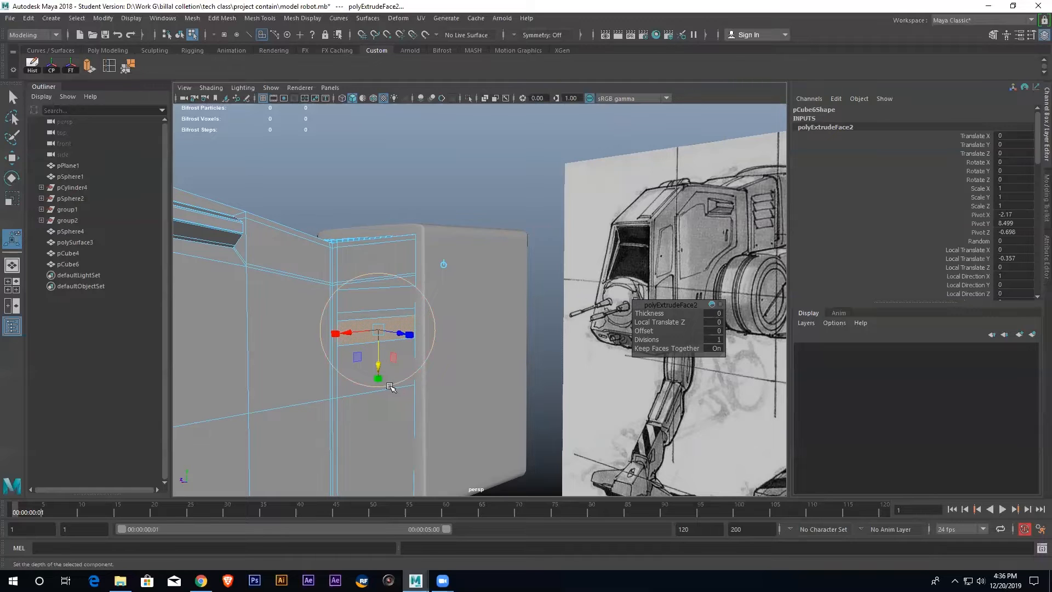
pyautogui.click(393, 357)
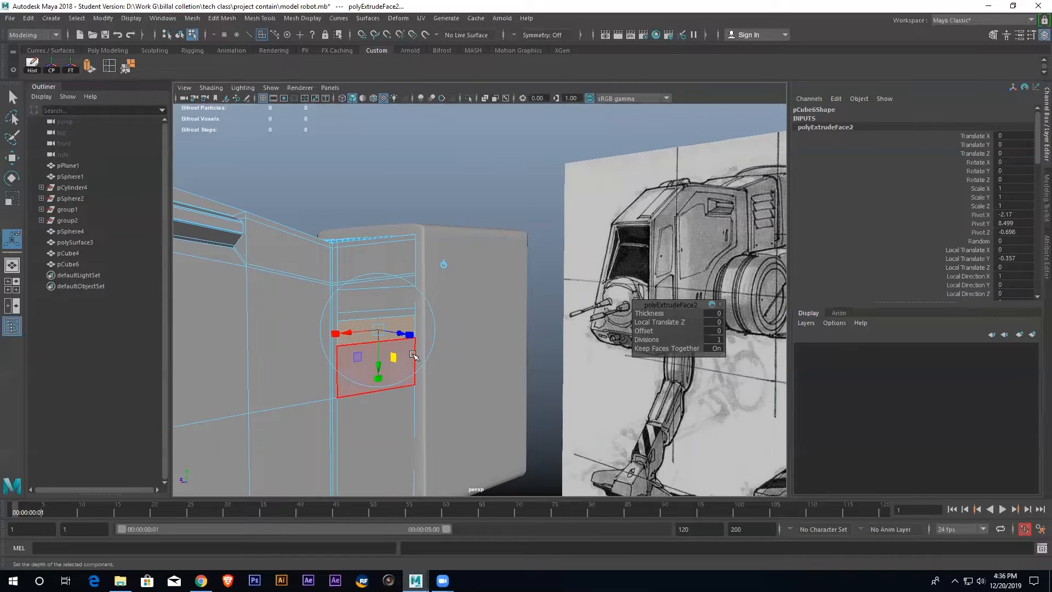
# Extrude the remaining lower face and shift it up to separate a third vent strip
pyautogui.click(375, 372)
pyautogui.hotkey('ctrl', 'e')
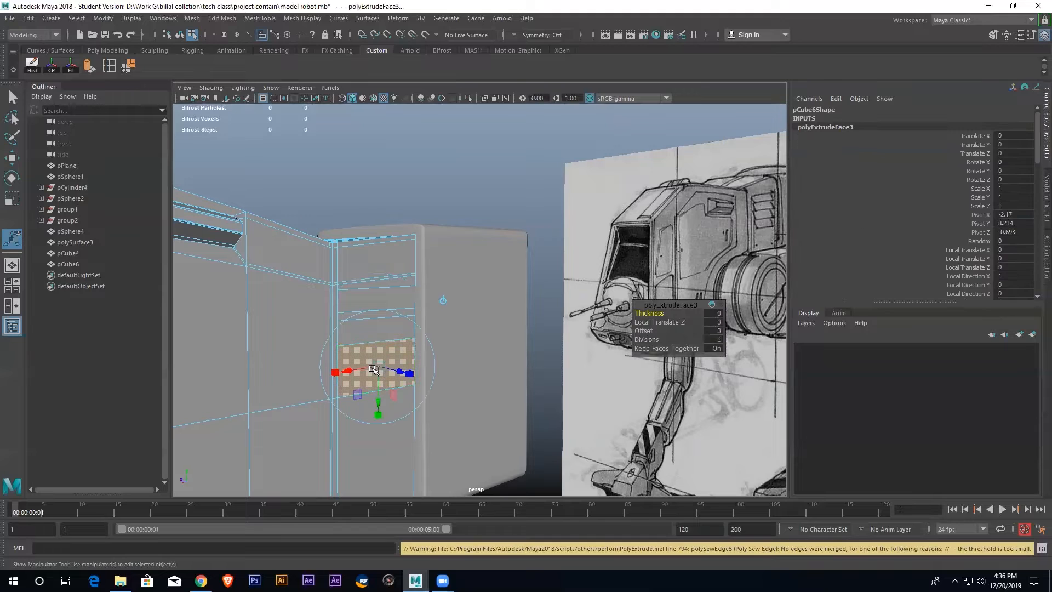
pyautogui.moveTo(379, 411); pyautogui.dragTo(378, 390)
pyautogui.press('q')
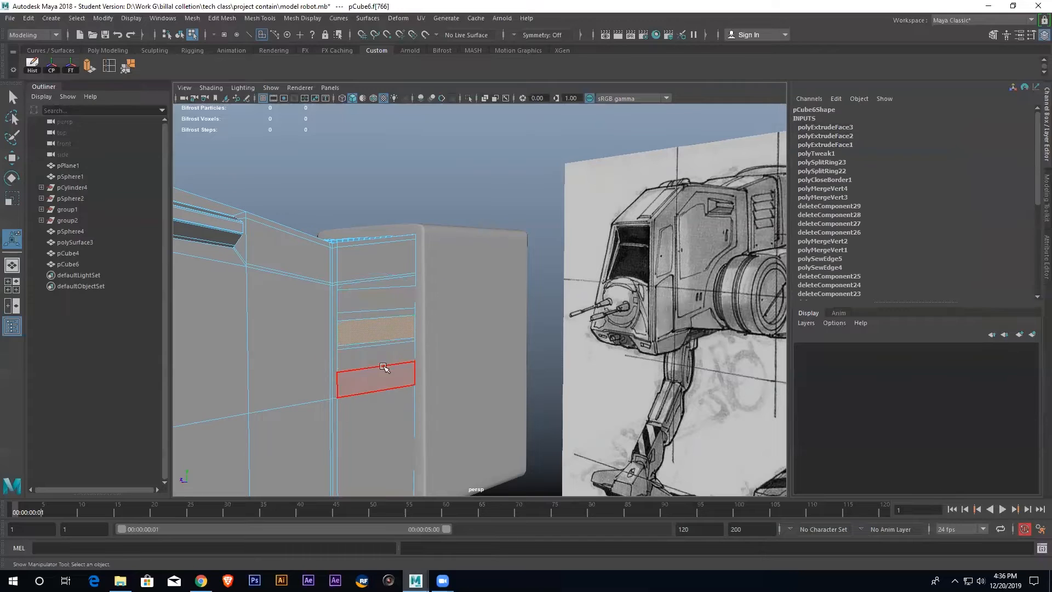
# Adjust the second vent strip's vertical position with the Move tool
pyautogui.click(12, 158)
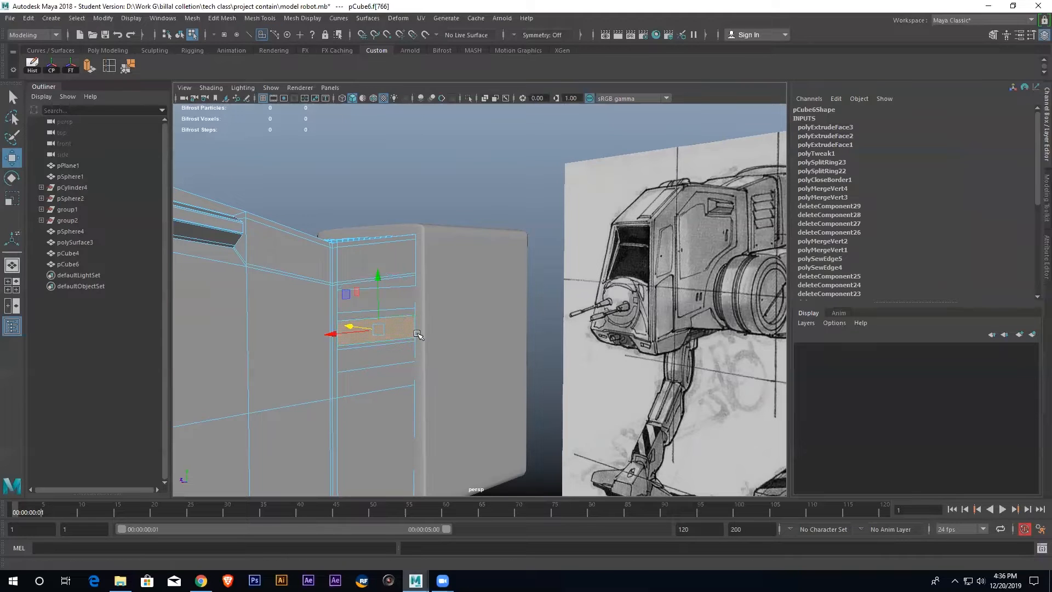
pyautogui.moveTo(380, 274); pyautogui.dragTo(379, 271)
pyautogui.click(402, 300)
pyautogui.click(386, 323)
pyautogui.moveTo(378, 269); pyautogui.dragTo(378, 273)
# Try narrowing the second and third vent strips by scaling them horizontally, and undo the scaling
pyautogui.click(12, 199)
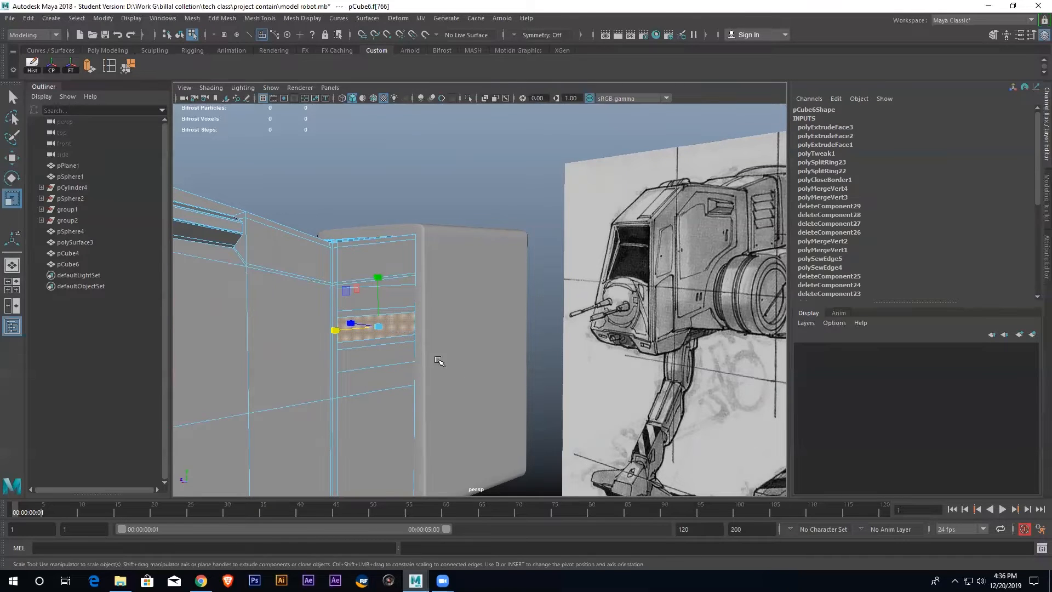
pyautogui.moveTo(335, 329); pyautogui.dragTo(346, 330)
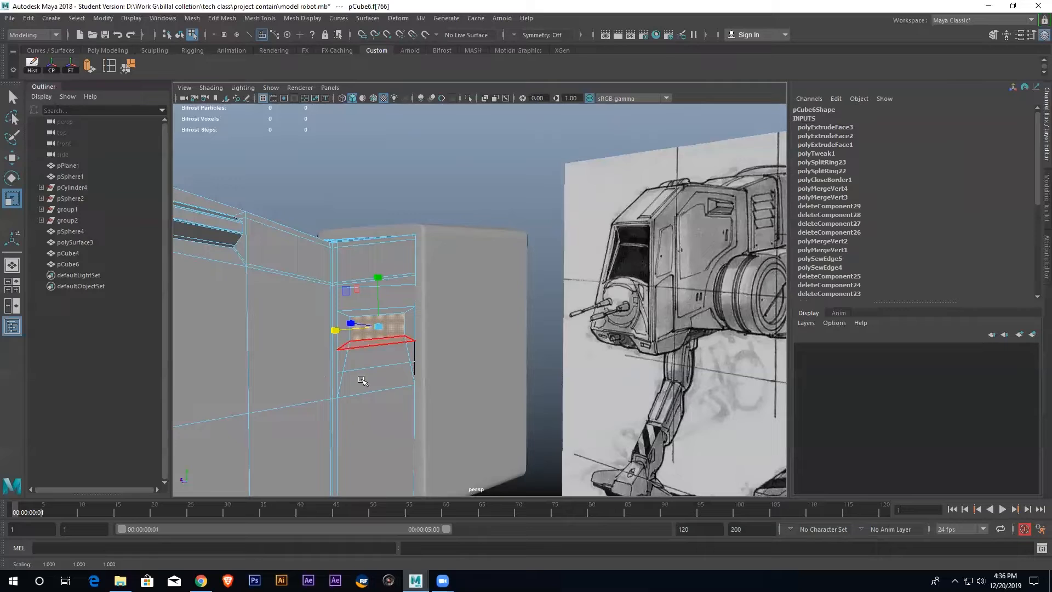
pyautogui.click(368, 361)
pyautogui.moveTo(338, 364); pyautogui.dragTo(348, 363)
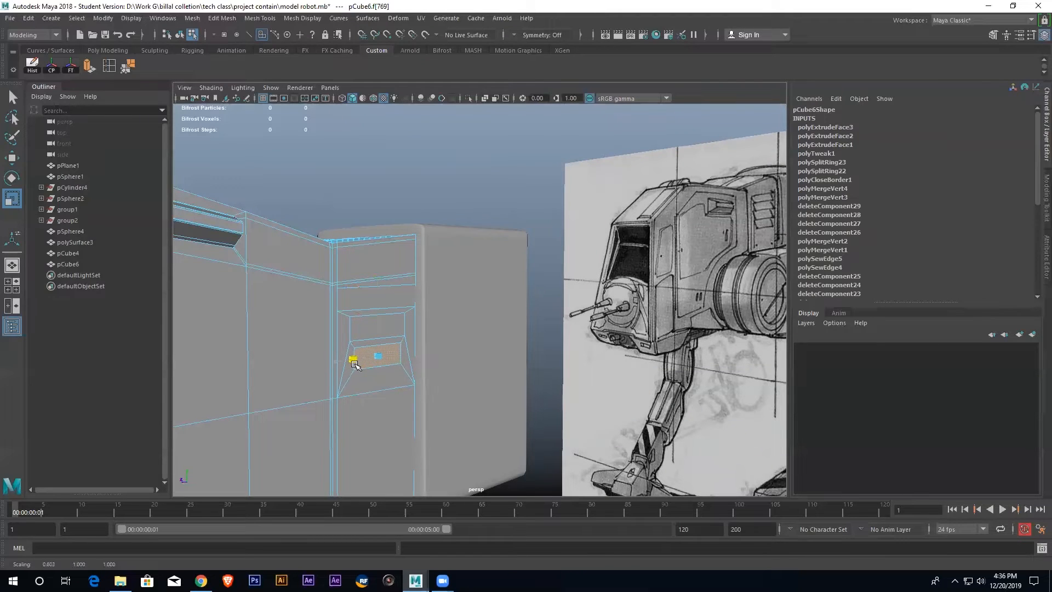
pyautogui.click(383, 382)
pyautogui.hotkey('ctrl', 'z')
pyautogui.hotkey('ctrl', 'z')
pyautogui.hotkey('ctrl', 'z')
pyautogui.hotkey('ctrl', 'z')
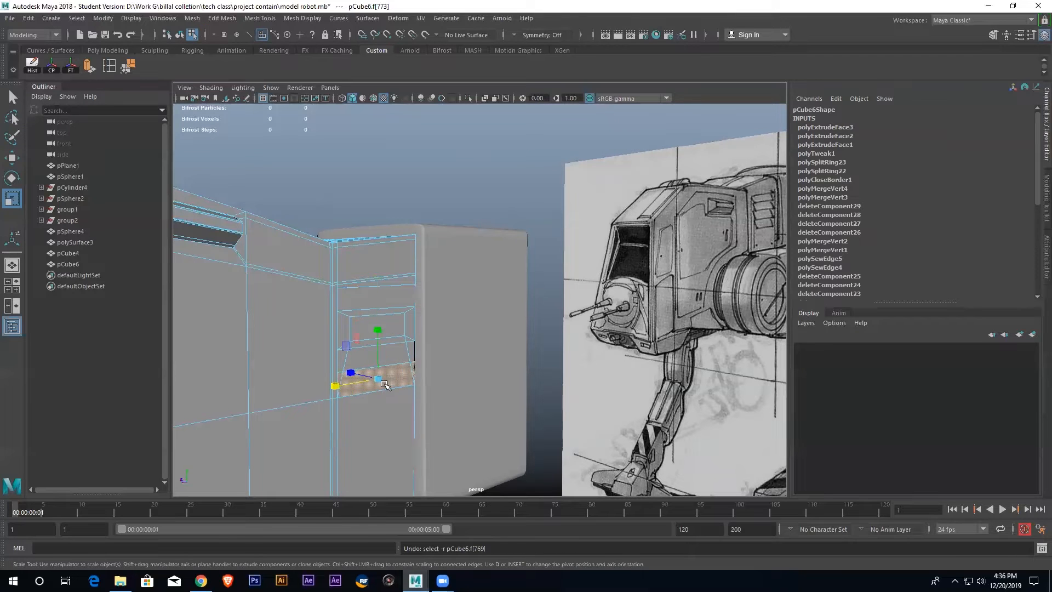
# Move the second and third vent strips vertically to even out their heights and gaps
pyautogui.moveTo(385, 384)
pyautogui.keyDown('alt'); pyautogui.mouseDown()
pyautogui.moveTo(406, 364)
pyautogui.moveTo(399, 352)
pyautogui.moveTo(381, 357)
pyautogui.mouseUp(); pyautogui.keyUp('alt')
pyautogui.click(379, 356)
pyautogui.click(12, 158)
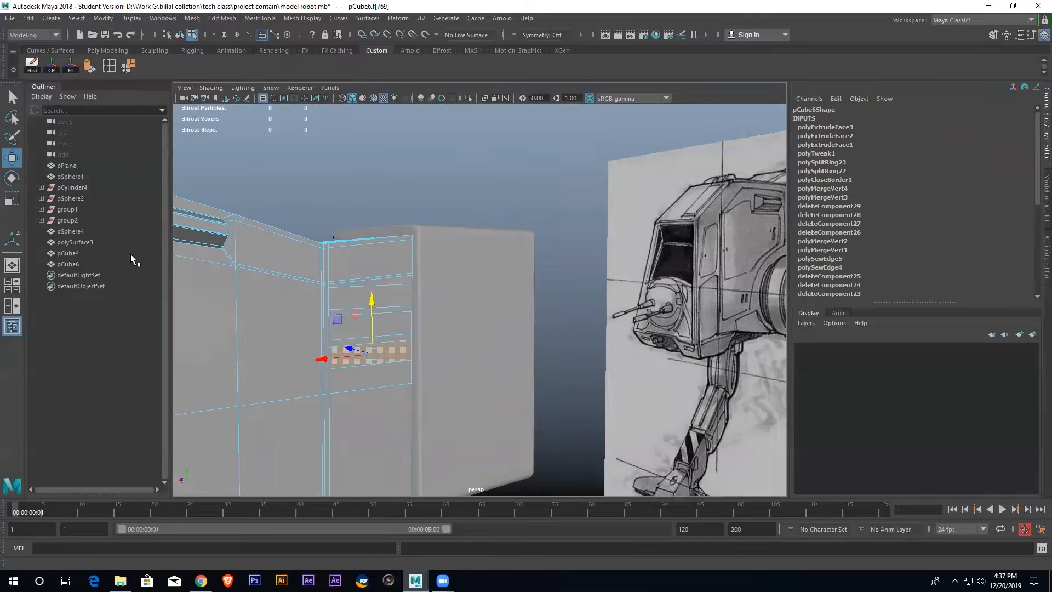
pyautogui.click(386, 322)
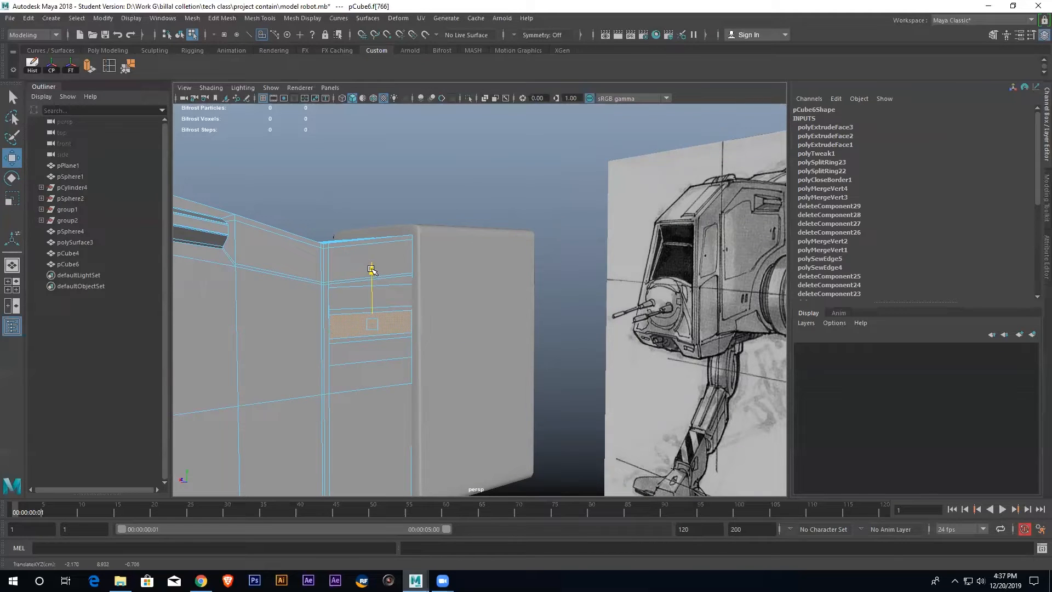
pyautogui.click(364, 349)
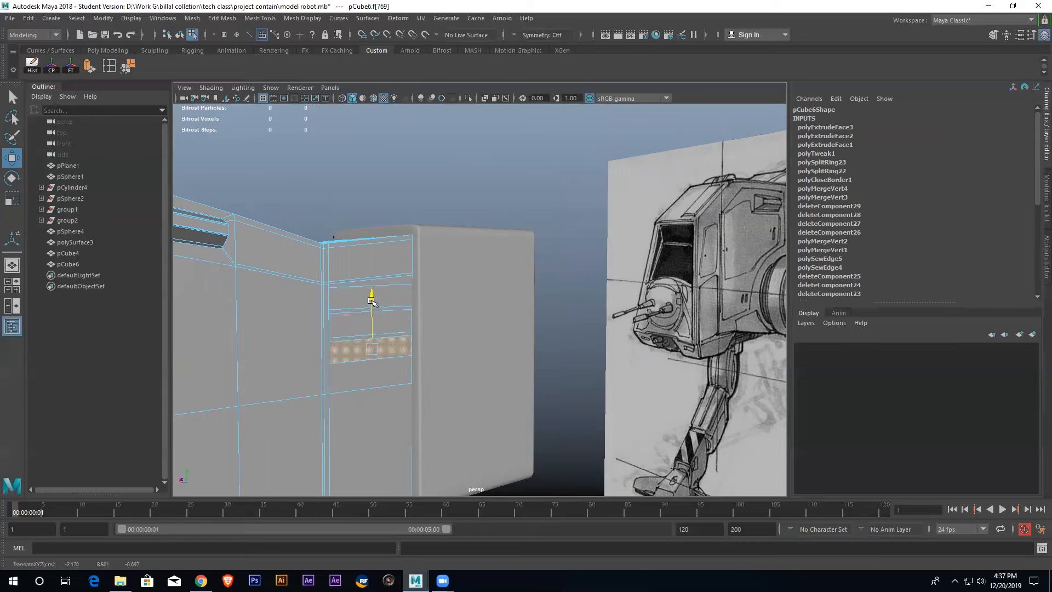
# Extrude the lowest vent strip and shift it slightly up in local Y to leave a thin gap beneath it
pyautogui.click(366, 374)
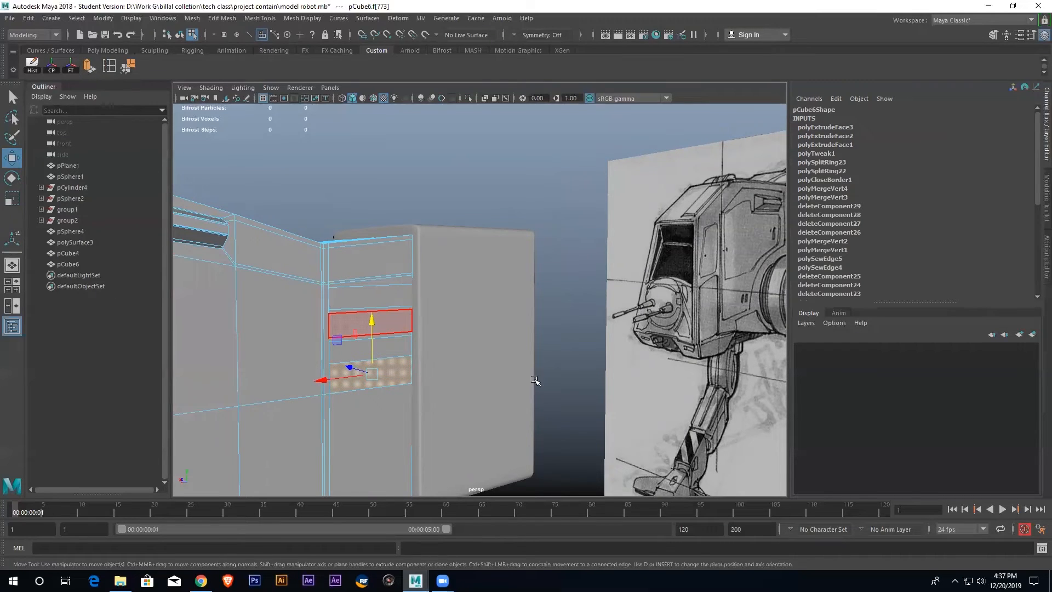
pyautogui.hotkey('ctrl', 'e')
pyautogui.moveTo(373, 422); pyautogui.dragTo(373, 408)
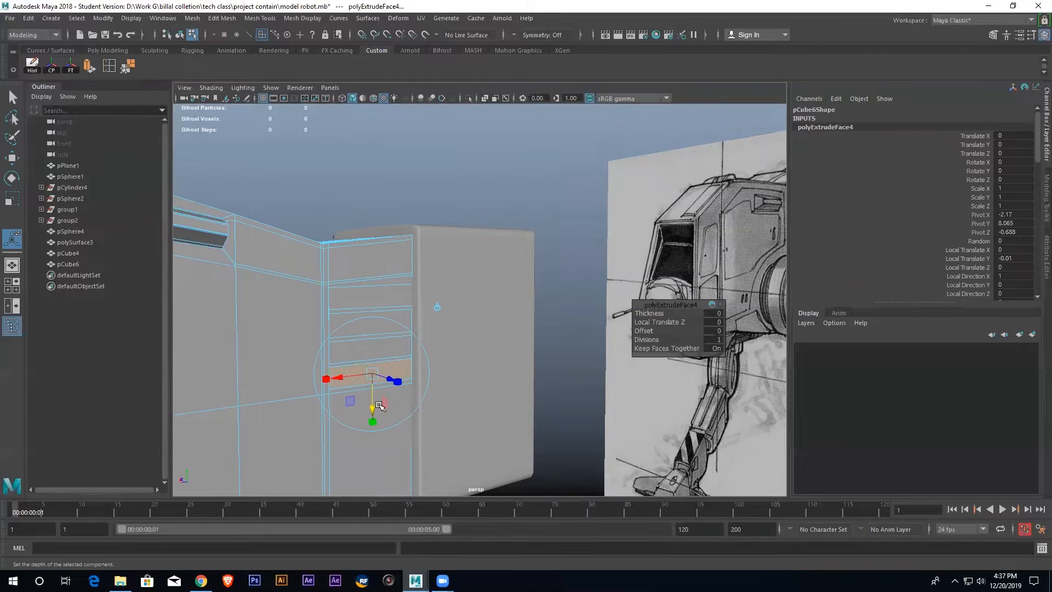
pyautogui.scroll(2, 416, 339)
pyautogui.click(422, 192)
# Select the four vent strip faces and extrude them outward with a local Z translation of 0.126
pyautogui.click(359, 296)
pyautogui.keyDown('shift'); pyautogui.click(358, 329); pyautogui.keyUp('shift')
pyautogui.keyDown('shift'); pyautogui.click(361, 360); pyautogui.keyUp('shift')
pyautogui.keyDown('shift'); pyautogui.click(359, 398); pyautogui.keyUp('shift')
pyautogui.keyDown('alt'); pyautogui.moveTo(351, 377); pyautogui.dragTo(381, 364); pyautogui.keyUp('alt')
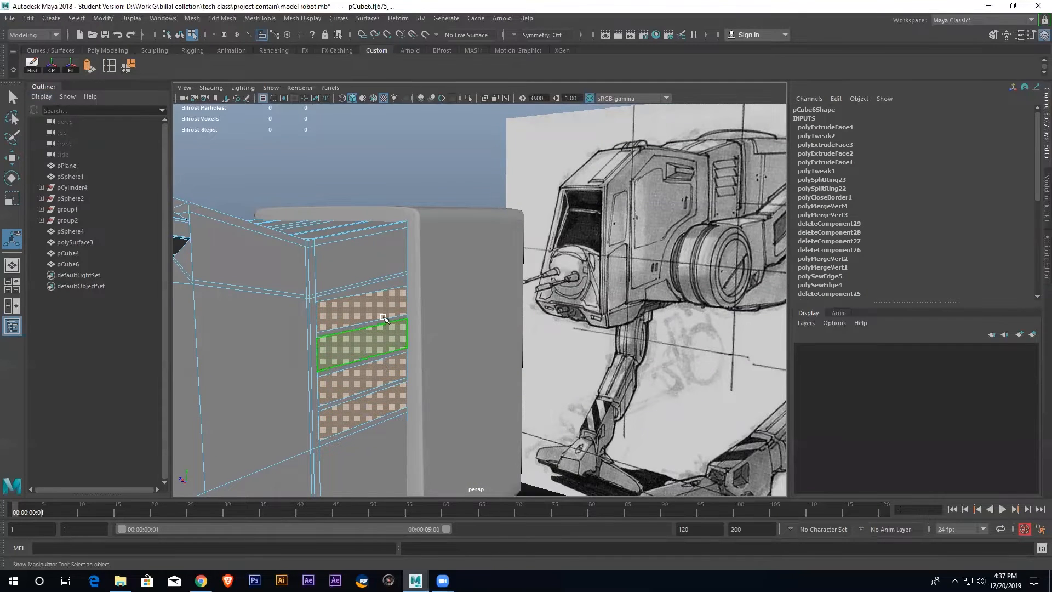
pyautogui.hotkey('ctrl', 'e')
pyautogui.moveTo(391, 314); pyautogui.dragTo(407, 311)
pyautogui.keyDown('alt'); pyautogui.moveTo(398, 369); pyautogui.dragTo(403, 367); pyautogui.keyUp('alt')
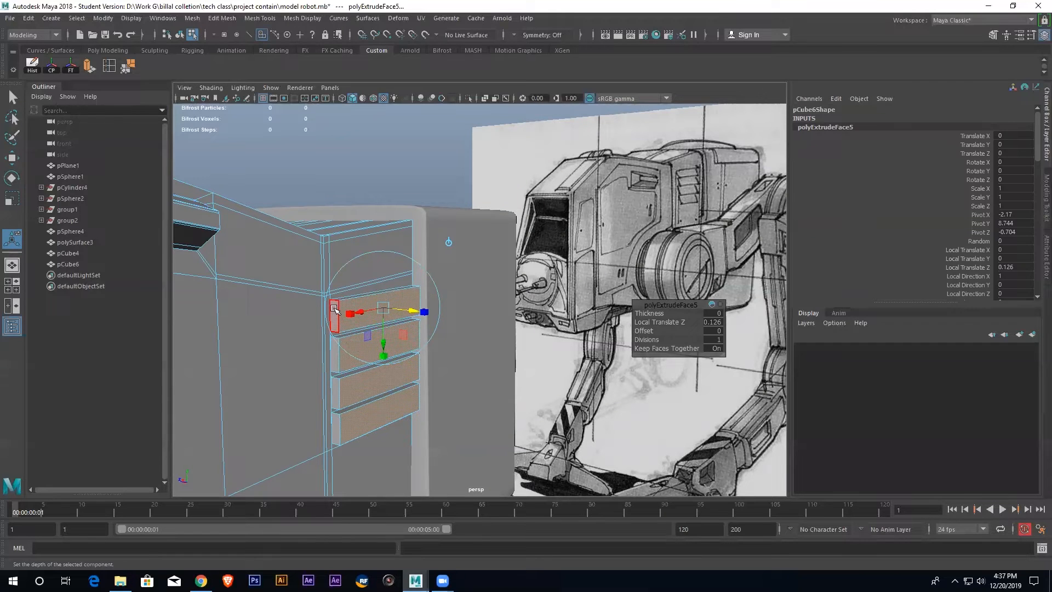
# Tilt the four extruded vent faces by about 22 degrees into sloped louvers and nudge their position
pyautogui.click(429, 272)
pyautogui.moveTo(403, 291)
pyautogui.mouseDown()
pyautogui.moveTo(422, 292)
pyautogui.moveTo(413, 274)
pyautogui.mouseUp()
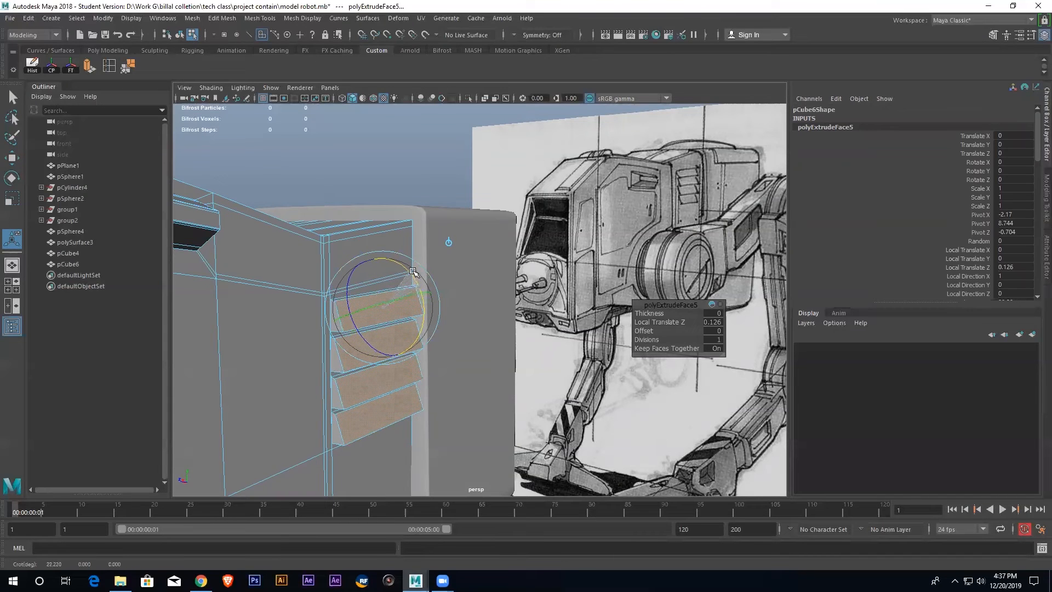
pyautogui.click(12, 159)
pyautogui.moveTo(343, 360); pyautogui.dragTo(342, 355)
pyautogui.click(333, 188)
# Try to scale the top louver face along the X axis using wireframe display, then return to shaded display
pyautogui.scroll(-5, 442, 240)
pyautogui.keyDown('alt'); pyautogui.moveTo(441, 240); pyautogui.dragTo(429, 270); pyautogui.keyUp('alt')
pyautogui.moveTo(460, 340)
pyautogui.keyDown('alt'); pyautogui.mouseDown()
pyautogui.moveTo(425, 338)
pyautogui.moveTo(442, 343)
pyautogui.mouseUp(); pyautogui.keyUp('alt')
pyautogui.scroll(3, 366, 310)
pyautogui.click(367, 300)
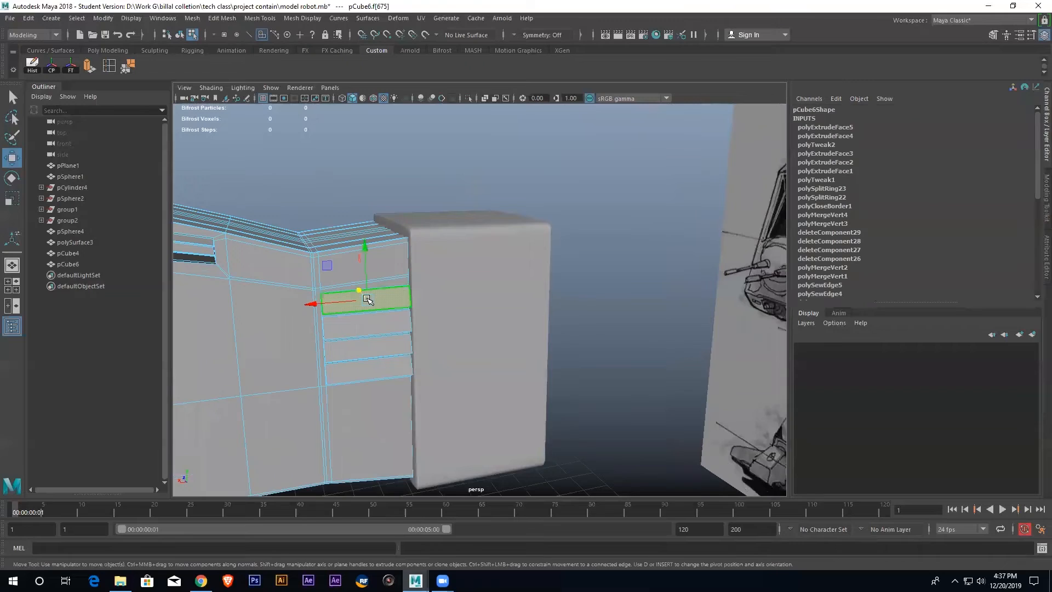
pyautogui.moveTo(367, 299)
pyautogui.keyDown('alt'); pyautogui.mouseDown()
pyautogui.moveTo(305, 317)
pyautogui.moveTo(344, 306)
pyautogui.moveTo(390, 316)
pyautogui.moveTo(406, 336)
pyautogui.moveTo(352, 342)
pyautogui.mouseUp(); pyautogui.keyUp('alt')
pyautogui.press('4')
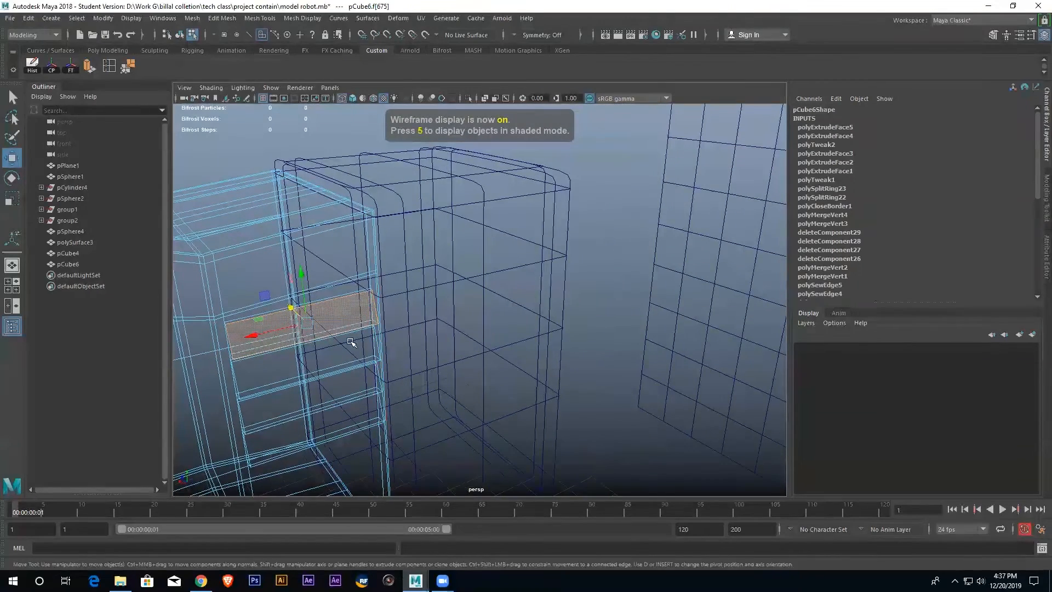
pyautogui.press('r')
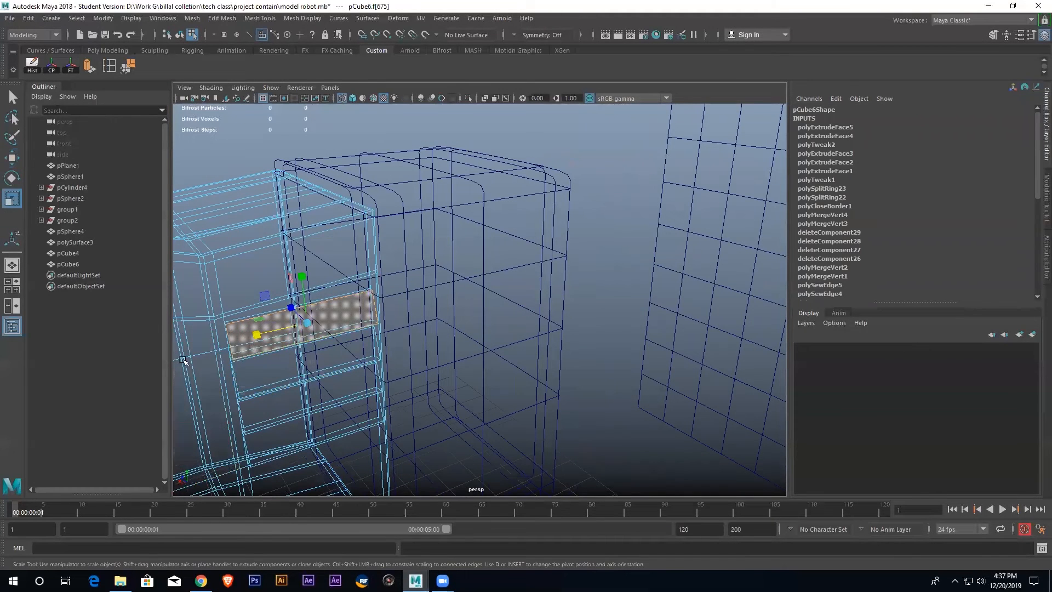
pyautogui.moveTo(263, 339)
pyautogui.mouseDown()
pyautogui.moveTo(395, 343)
pyautogui.moveTo(307, 352)
pyautogui.moveTo(364, 339)
pyautogui.mouseUp()
pyautogui.press('5')
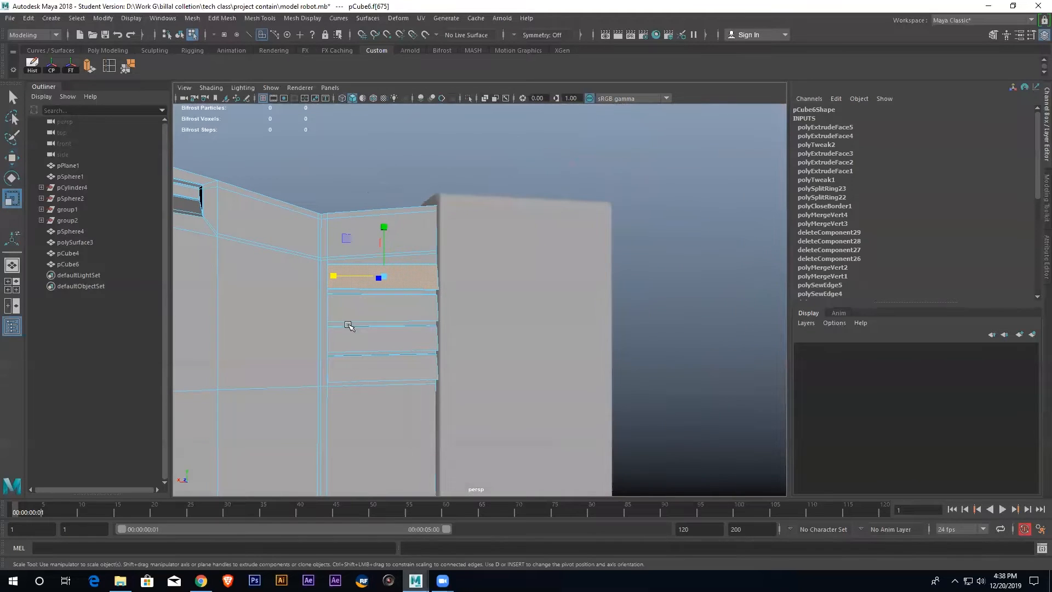
# Show the joined head mesh's vertices in wireframe in a maximized front view, framed on the vents
pyautogui.moveTo(358, 265); pyautogui.dragTo(324, 268, button='right')
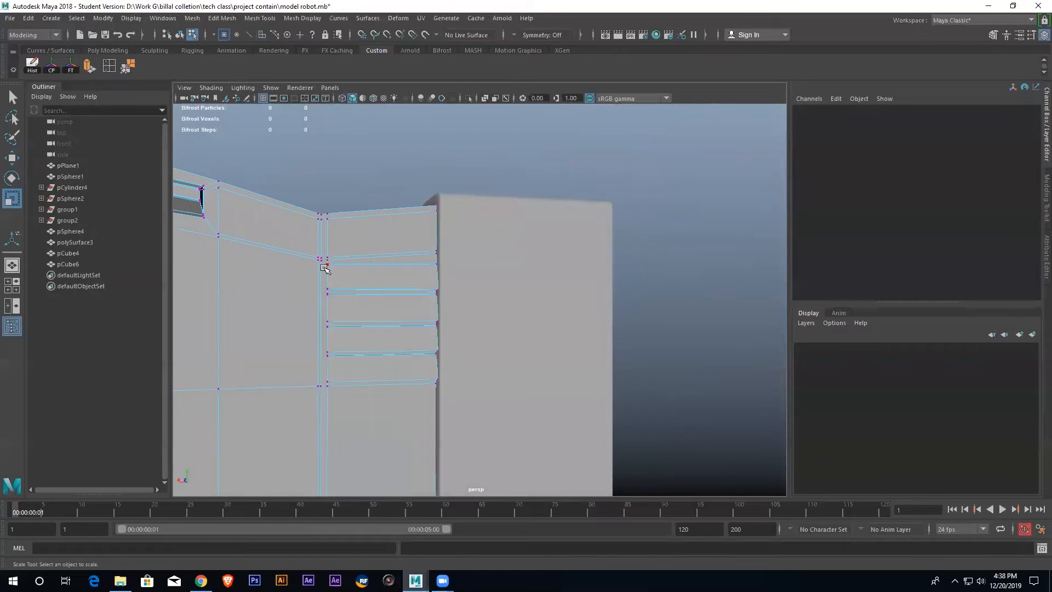
pyautogui.keyDown('alt'); pyautogui.moveTo(331, 223); pyautogui.dragTo(327, 226); pyautogui.keyUp('alt')
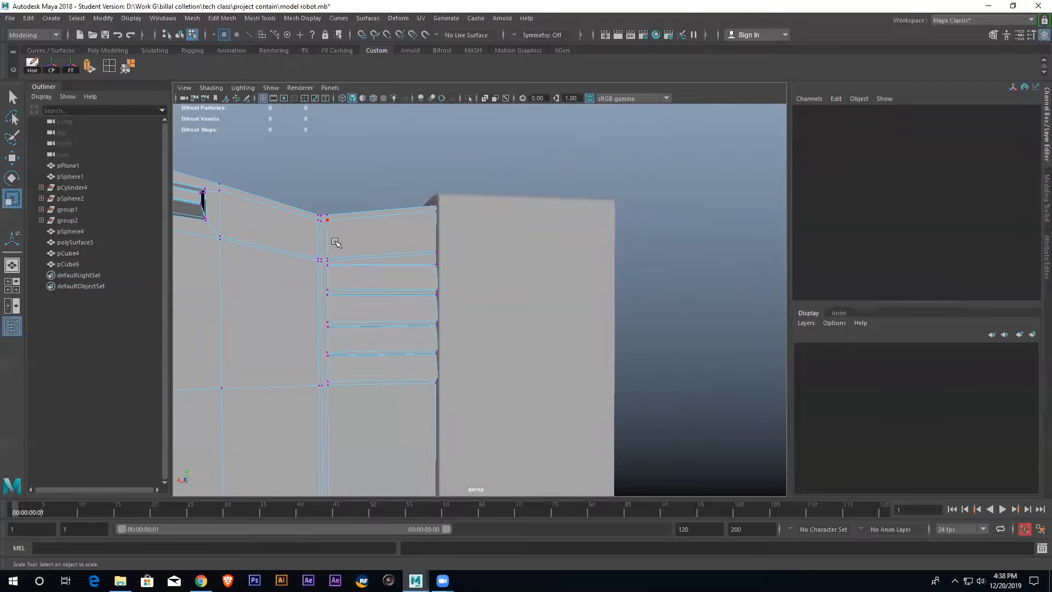
pyautogui.press('4')
pyautogui.scroll(-2, 359, 268)
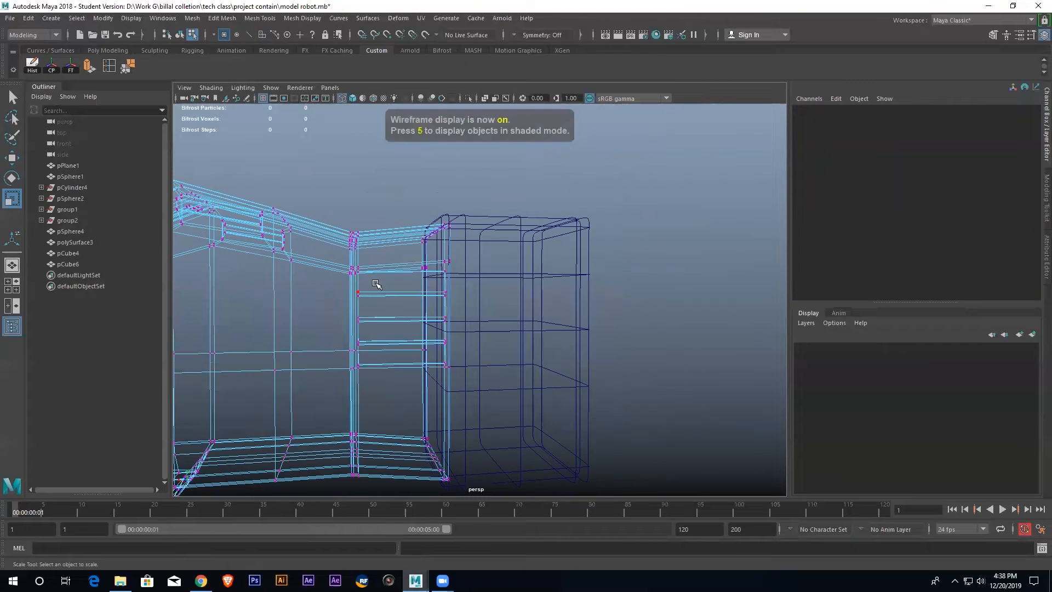
pyautogui.scroll(2, 376, 284)
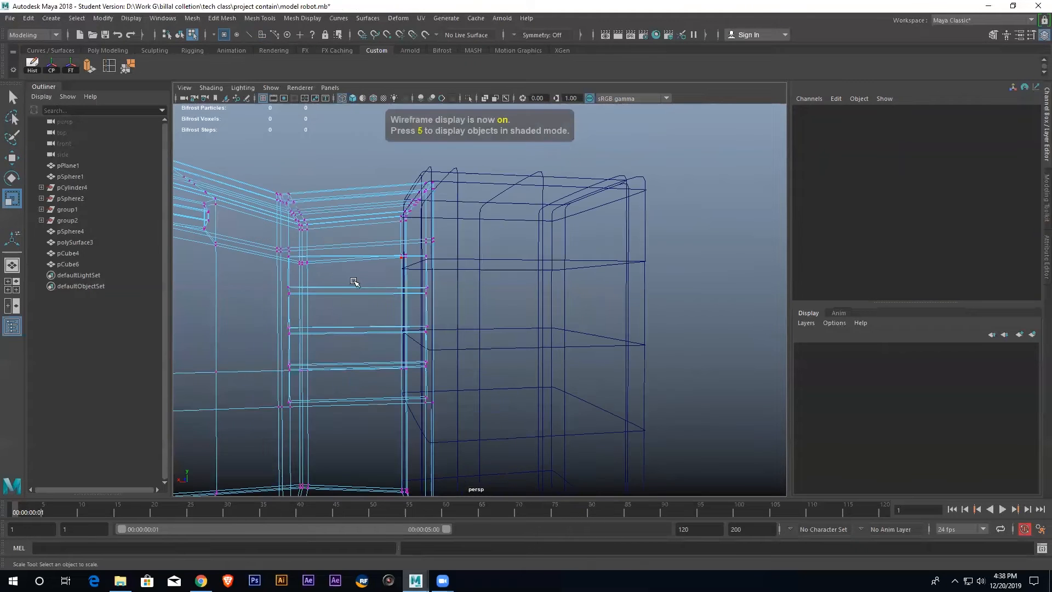
pyautogui.press('space')
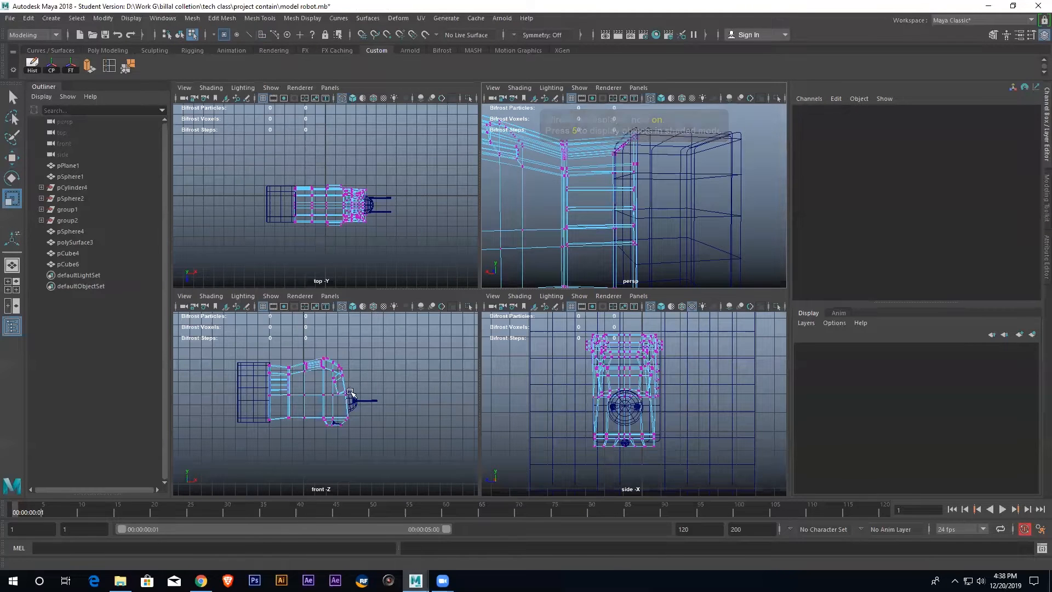
pyautogui.press('space')
pyautogui.scroll(6, 415, 345)
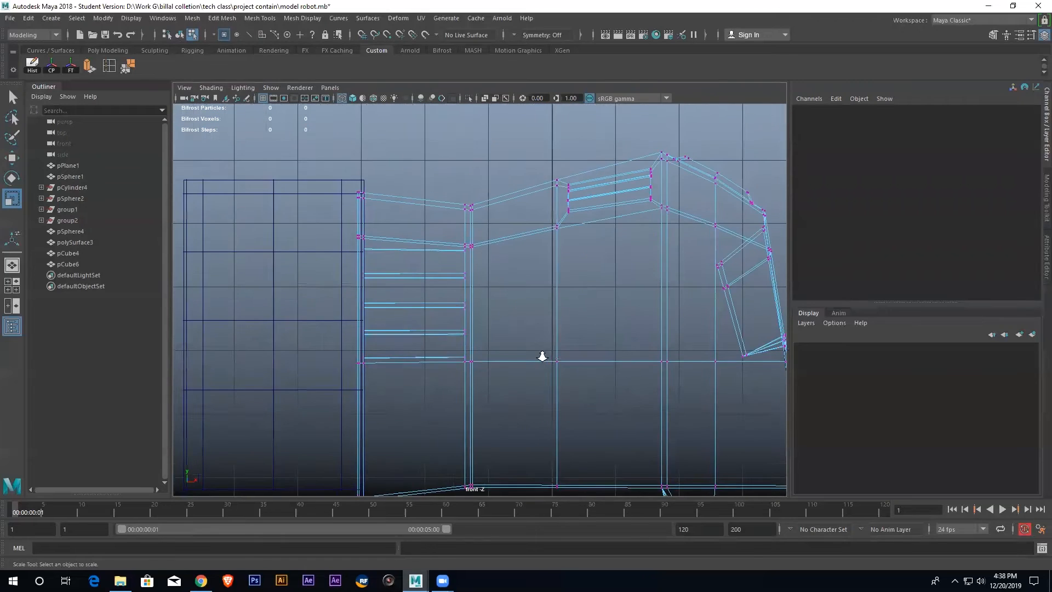
# Select only the vertex column at the front ends of the vent strips and move it rearward along X to shorten the vents
pyautogui.scroll(2, 542, 356)
pyautogui.scroll(-4, 411, 195)
pyautogui.moveTo(409, 175); pyautogui.dragTo(458, 490)
pyautogui.scroll(2, 462, 371)
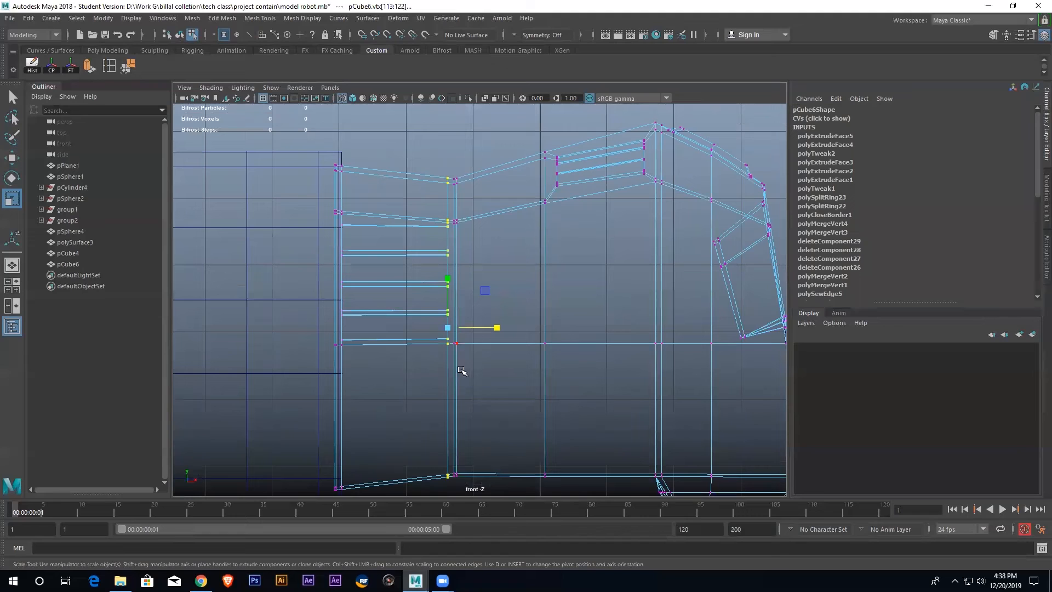
pyautogui.keyDown('ctrl'); pyautogui.moveTo(437, 441); pyautogui.dragTo(500, 509); pyautogui.keyUp('ctrl')
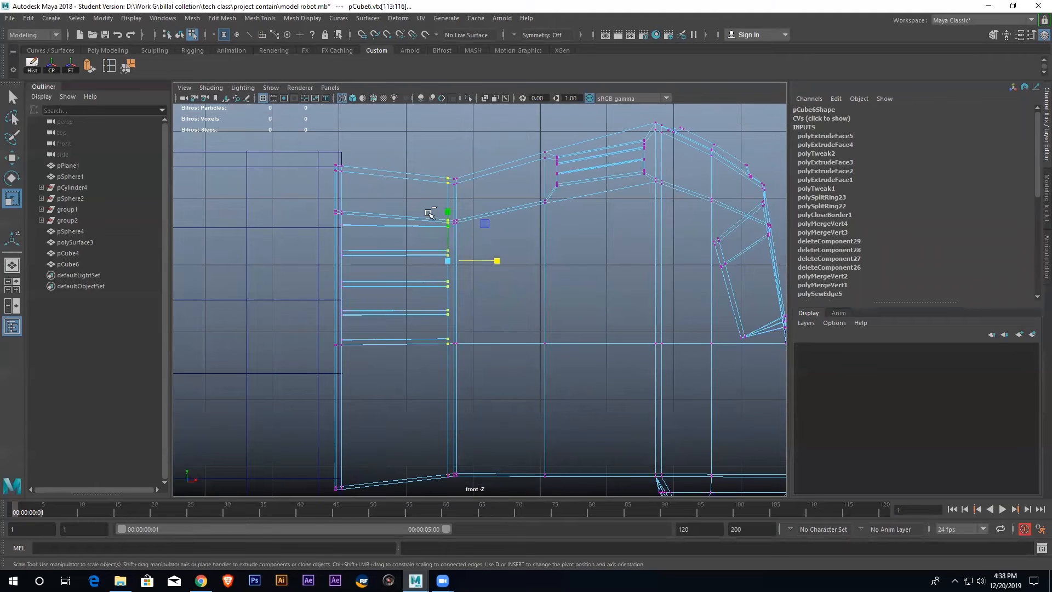
pyautogui.click(12, 158)
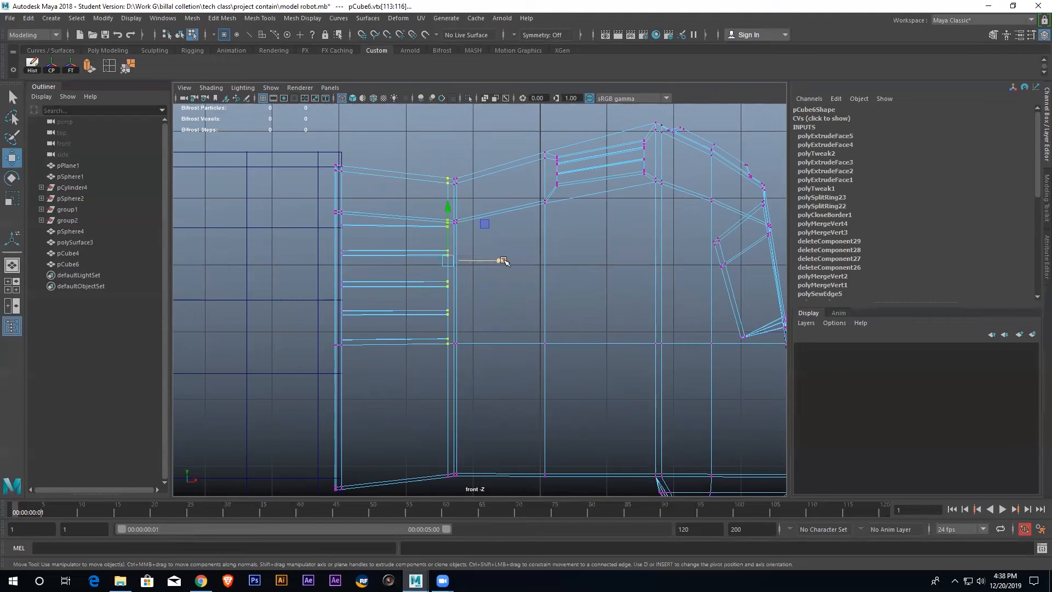
pyautogui.keyDown('ctrl'); pyautogui.moveTo(414, 167); pyautogui.dragTo(490, 207); pyautogui.keyUp('ctrl')
pyautogui.moveTo(495, 280)
pyautogui.mouseDown()
pyautogui.moveTo(467, 285)
pyautogui.moveTo(481, 282)
pyautogui.mouseUp()
pyautogui.scroll(1, 340, 245)
pyautogui.scroll(1, 340, 245)
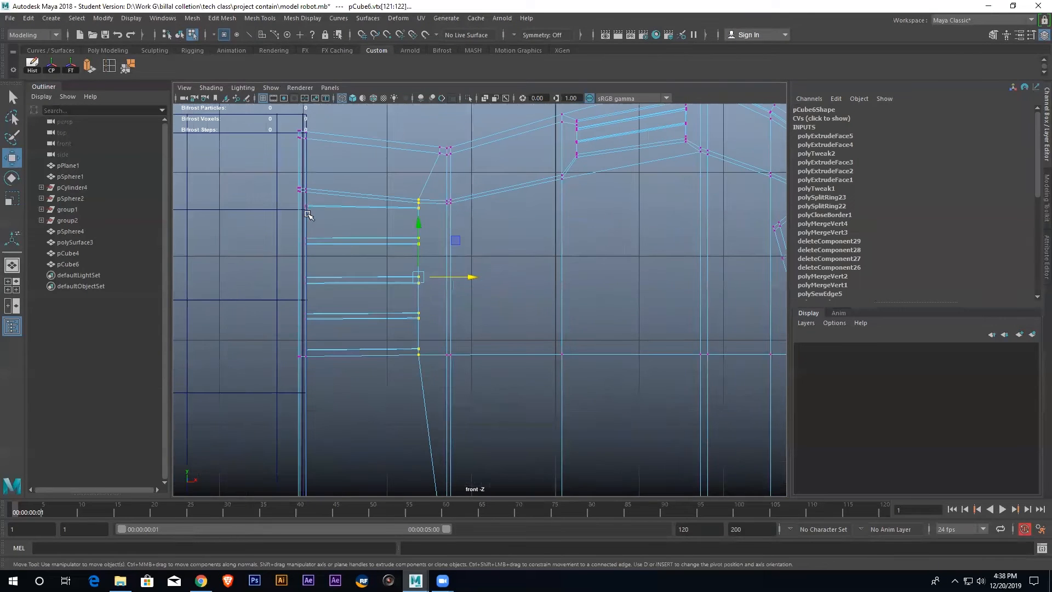
# Try to move the vertex column at the vents' rear ends forward along X, undoing each move and clearing the selection
pyautogui.moveTo(302, 201); pyautogui.dragTo(348, 359)
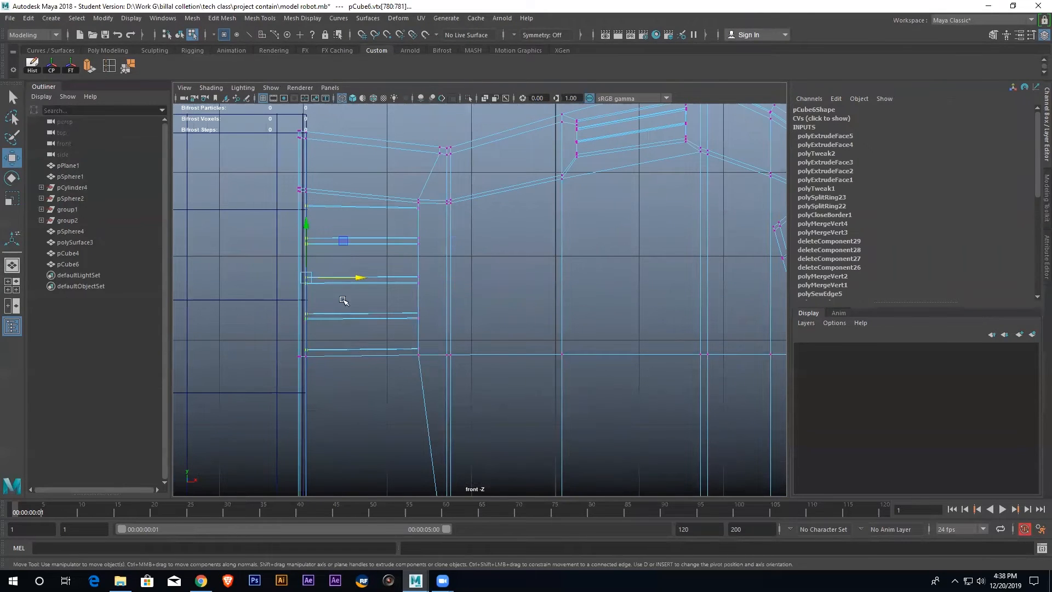
pyautogui.moveTo(363, 277); pyautogui.dragTo(373, 277)
pyautogui.hotkey('ctrl', 'z')
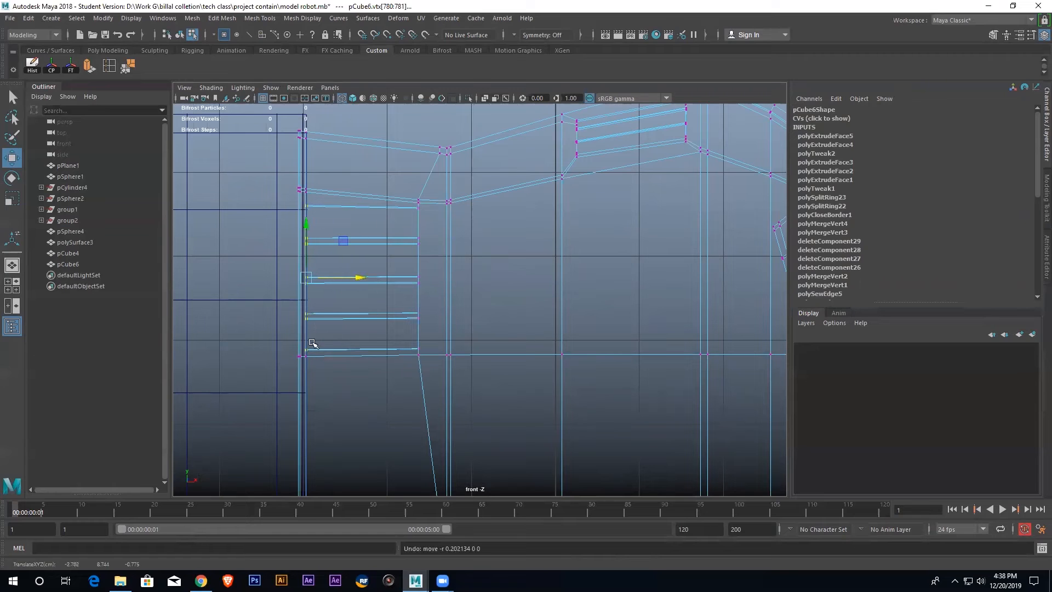
pyautogui.moveTo(326, 338); pyautogui.dragTo(305, 364)
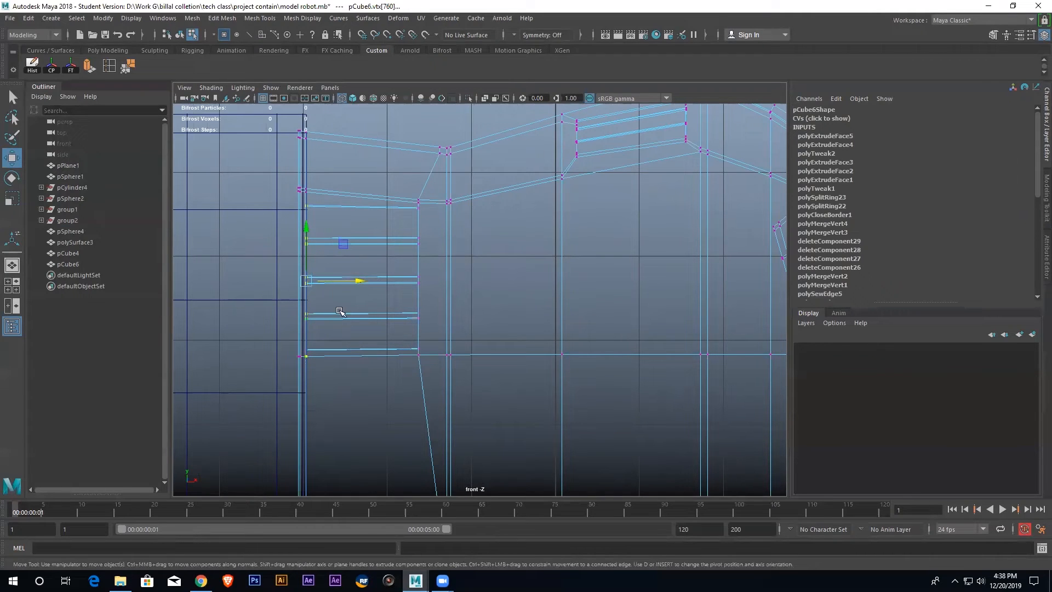
pyautogui.click(281, 267)
pyautogui.moveTo(301, 202); pyautogui.dragTo(351, 366)
pyautogui.moveTo(357, 281); pyautogui.dragTo(371, 283)
pyautogui.hotkey('ctrl', 'z')
pyautogui.scroll(1, 340, 245)
pyautogui.keyDown('alt'); pyautogui.moveTo(343, 228); pyautogui.dragTo(403, 272, button='middle'); pyautogui.keyUp('alt')
pyautogui.scroll(1, 401, 272)
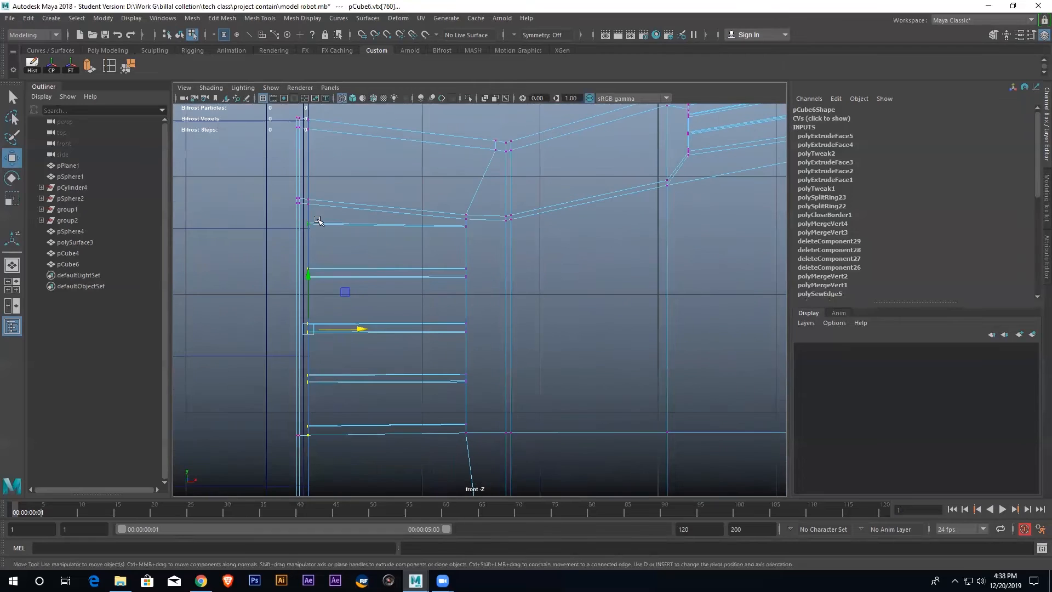
pyautogui.keyDown('shift'); pyautogui.click(308, 198); pyautogui.keyUp('shift')
pyautogui.click(236, 256)
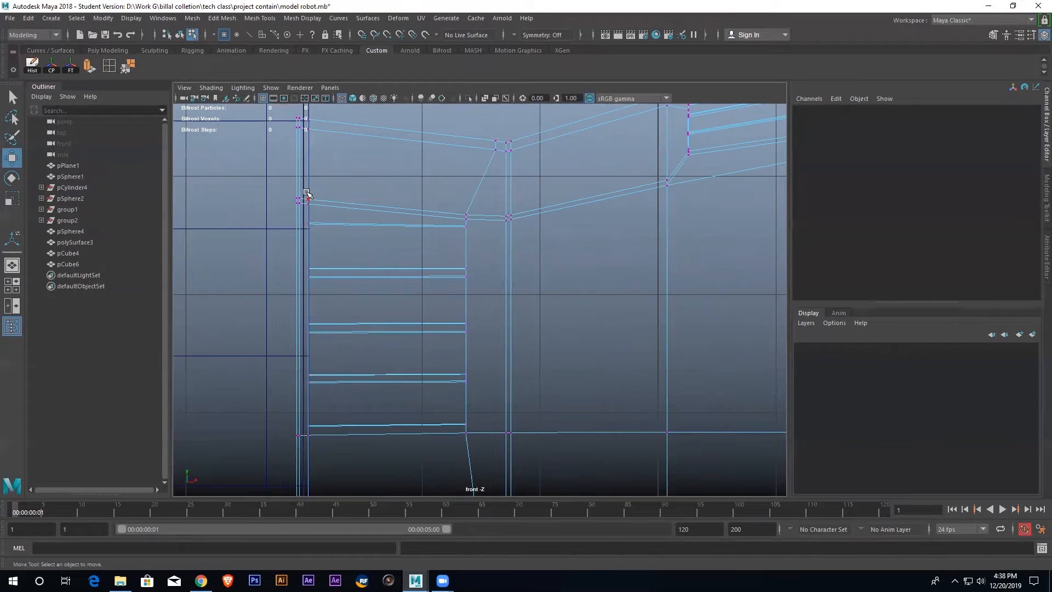
# Move the vents' rear vertex column forward along X, and shift the upper roof-edge vertices in line with it at a matching height
pyautogui.moveTo(302, 184); pyautogui.dragTo(393, 444)
pyautogui.moveTo(362, 318); pyautogui.dragTo(397, 312)
pyautogui.keyDown('alt'); pyautogui.moveTo(310, 124); pyautogui.dragTo(310, 206, button='middle'); pyautogui.keyUp('alt')
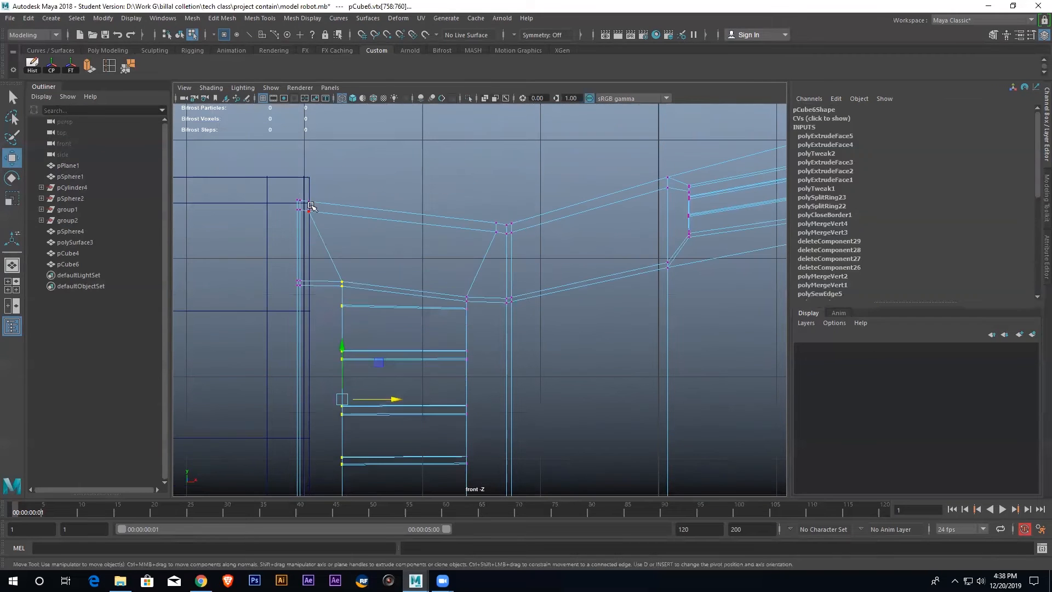
pyautogui.moveTo(335, 238); pyautogui.dragTo(392, 218)
pyautogui.click(363, 182)
pyautogui.moveTo(323, 179); pyautogui.dragTo(382, 246)
pyautogui.moveTo(343, 155); pyautogui.dragTo(343, 160)
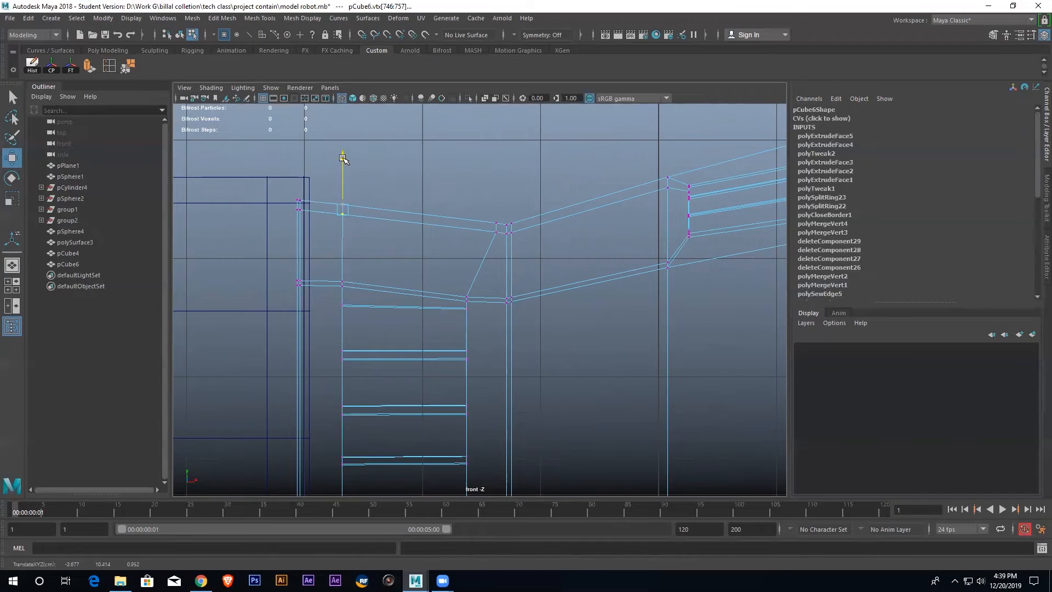
# Align the lower-edge vertices with the moved rear vent column, adjust their height to the body's slope, and return to the shaded perspective view
pyautogui.keyDown('alt'); pyautogui.moveTo(436, 244); pyautogui.dragTo(396, 224, button='right'); pyautogui.keyUp('alt')
pyautogui.keyDown('alt'); pyautogui.moveTo(427, 378); pyautogui.dragTo(407, 281, button='middle'); pyautogui.keyUp('alt')
pyautogui.keyDown('alt'); pyautogui.moveTo(407, 280); pyautogui.dragTo(353, 414, button='right'); pyautogui.keyUp('alt')
pyautogui.keyDown('alt'); pyautogui.moveTo(353, 414); pyautogui.dragTo(410, 283, button='middle'); pyautogui.keyUp('alt')
pyautogui.moveTo(287, 328); pyautogui.dragTo(382, 356)
pyautogui.moveTo(328, 296); pyautogui.dragTo(328, 294)
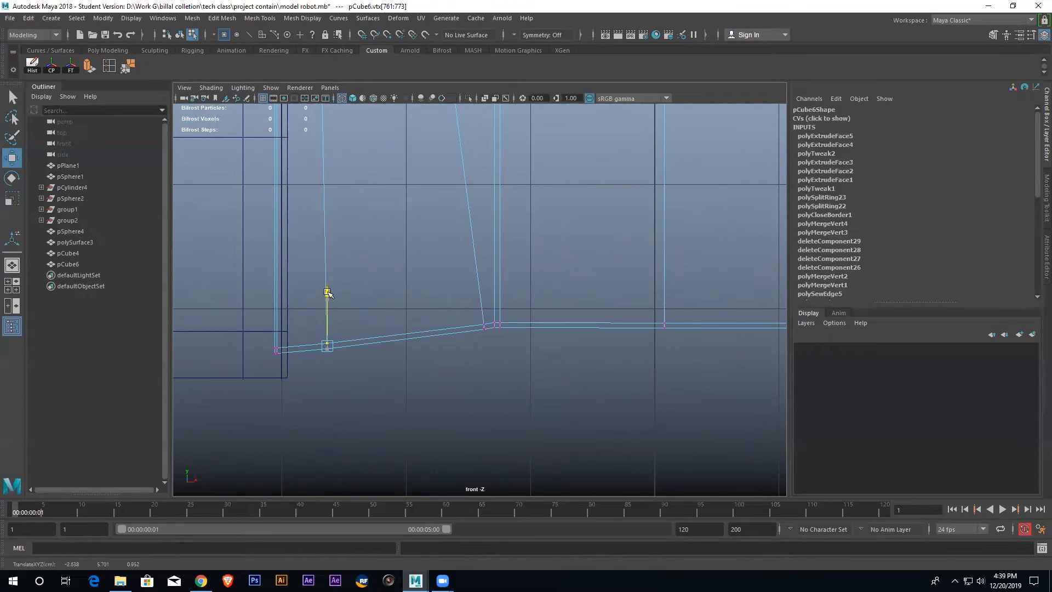
pyautogui.scroll(-5, 419, 284)
pyautogui.scroll(5, 419, 316)
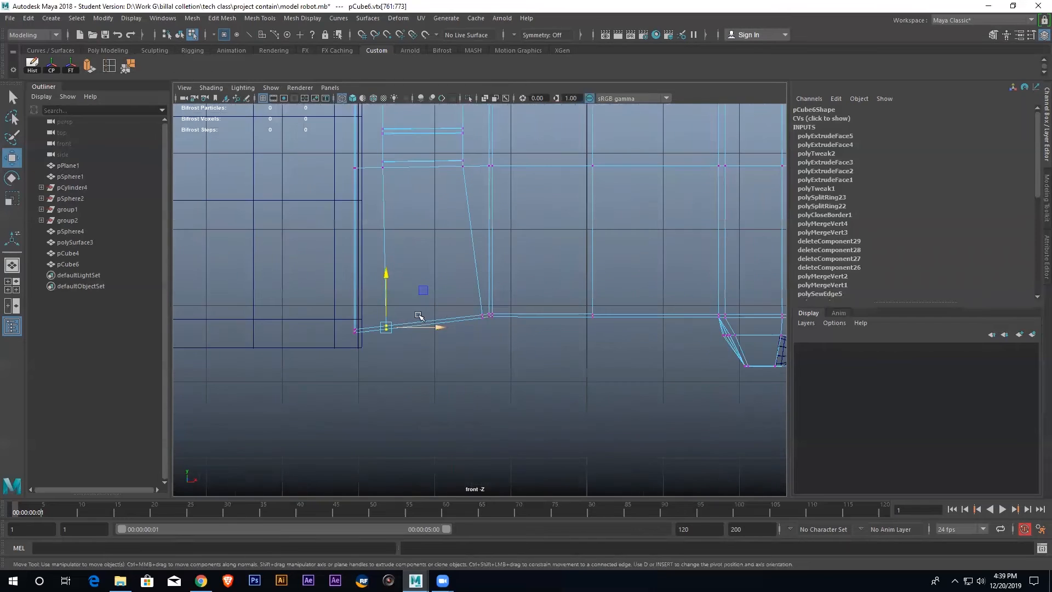
pyautogui.moveTo(385, 277); pyautogui.dragTo(385, 276)
pyautogui.press('space')
pyautogui.press('space')
pyautogui.moveTo(521, 314)
pyautogui.keyDown('alt'); pyautogui.mouseDown()
pyautogui.moveTo(533, 320)
pyautogui.moveTo(561, 293)
pyautogui.moveTo(581, 325)
pyautogui.moveTo(616, 325)
pyautogui.moveTo(730, 294)
pyautogui.moveTo(606, 289)
pyautogui.mouseUp(); pyautogui.keyUp('alt')
pyautogui.press('5')
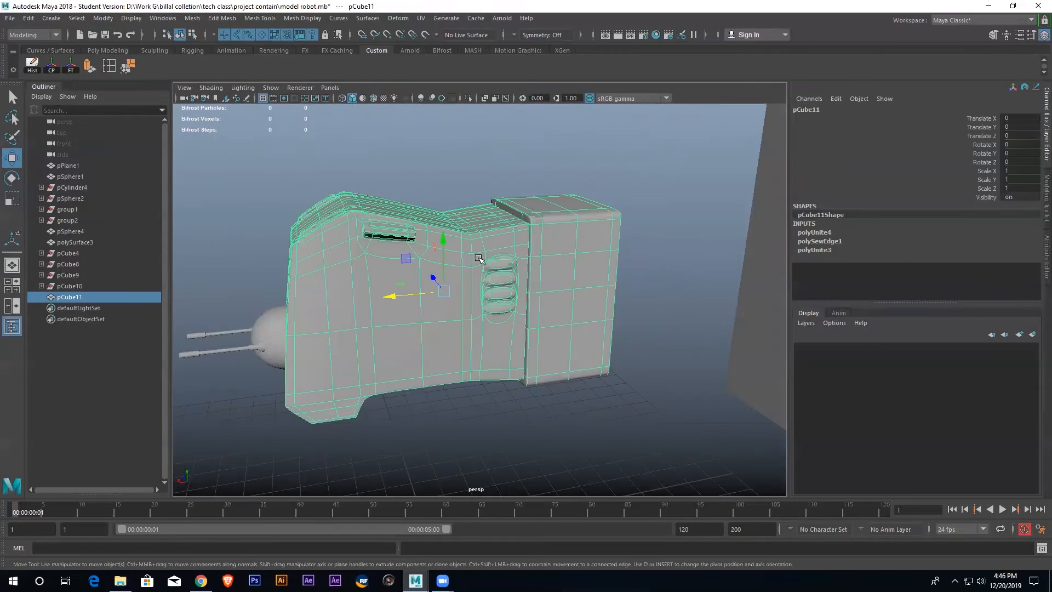
# Turn off the joined mesh's smooth preview and insert supporting edge loops close to the edges of the top louver
pyautogui.keyDown('alt'); pyautogui.moveTo(478, 258); pyautogui.dragTo(499, 265, button='right'); pyautogui.keyUp('alt')
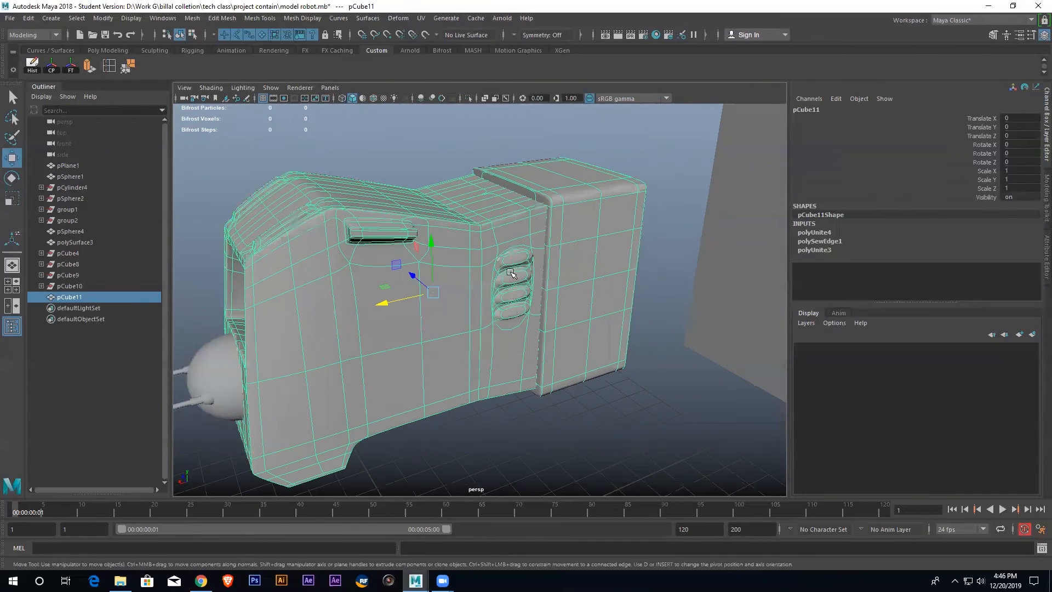
pyautogui.press('1')
pyautogui.scroll(3, 507, 276)
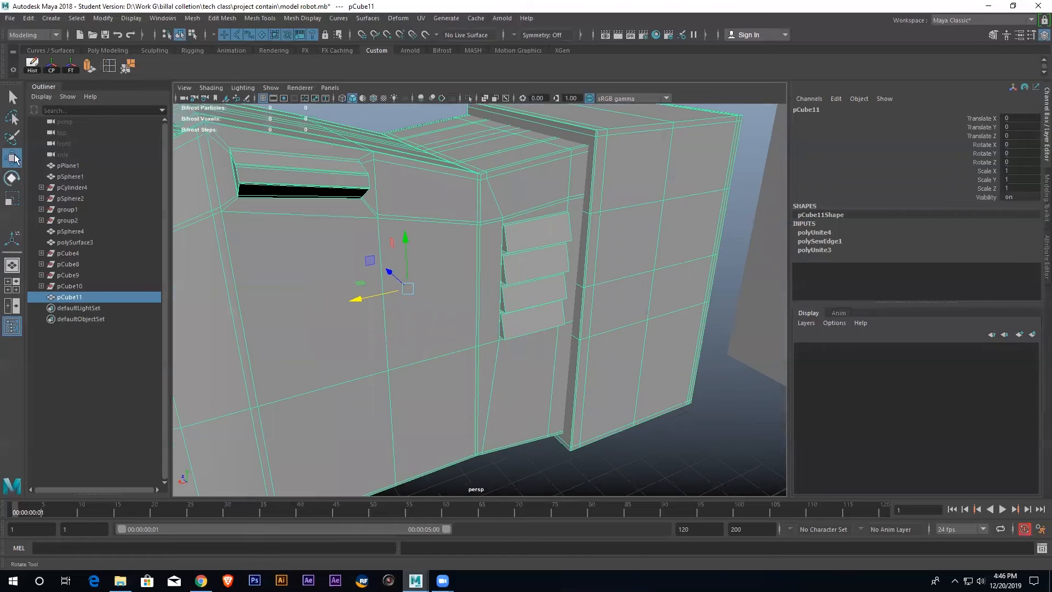
pyautogui.click(107, 74)
pyautogui.keyDown('alt'); pyautogui.moveTo(523, 262); pyautogui.dragTo(571, 215, button='right'); pyautogui.keyUp('alt')
pyautogui.keyDown('alt'); pyautogui.moveTo(553, 191); pyautogui.dragTo(536, 234, button='middle'); pyautogui.keyUp('alt')
pyautogui.keyDown('alt'); pyautogui.moveTo(525, 202); pyautogui.dragTo(619, 229); pyautogui.keyUp('alt')
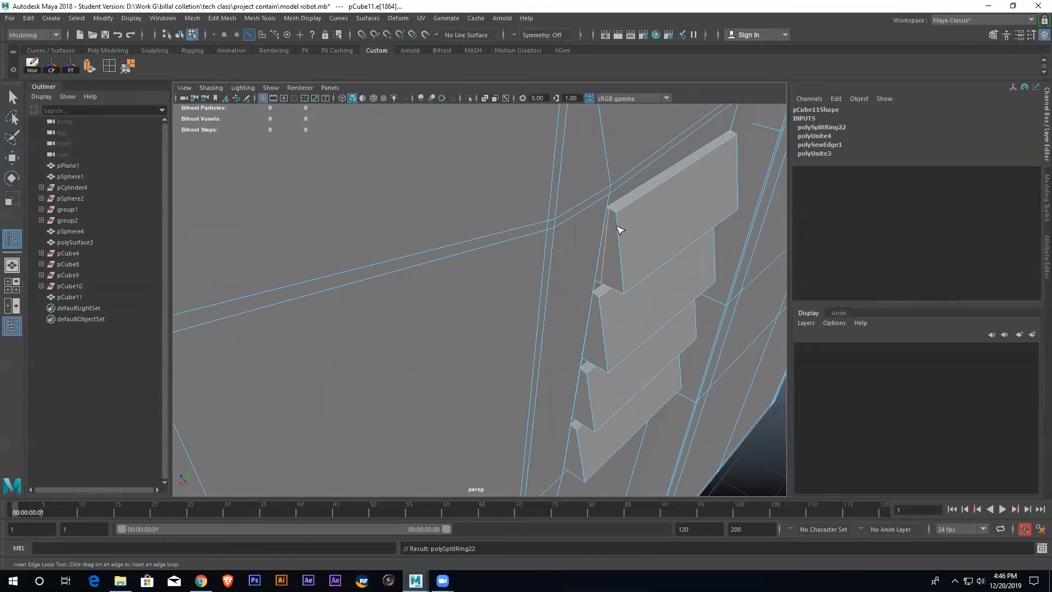
pyautogui.click(624, 285)
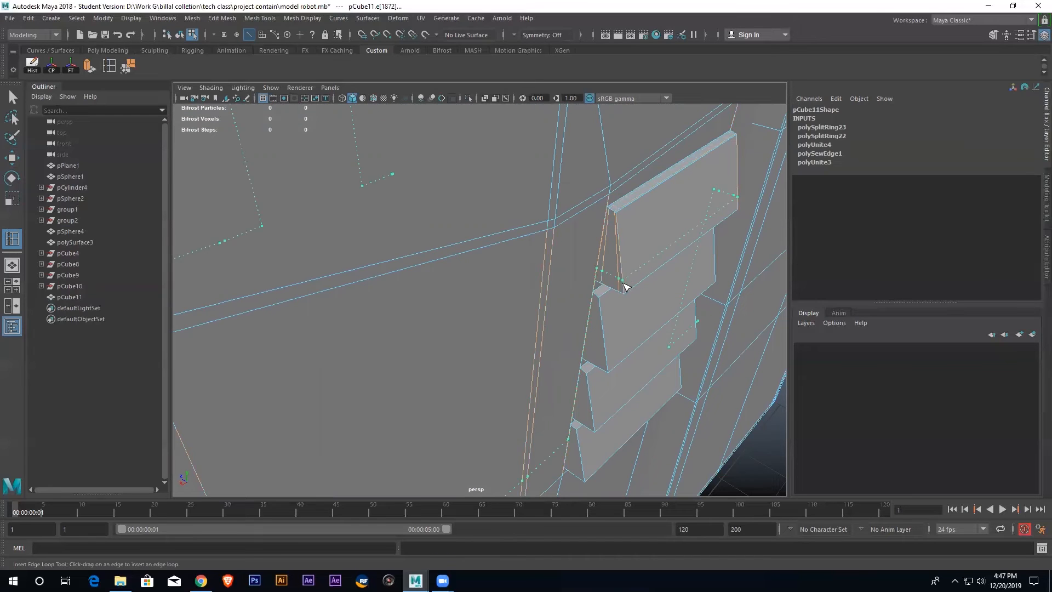
pyautogui.moveTo(626, 289); pyautogui.dragTo(635, 265)
pyautogui.moveTo(620, 221); pyautogui.dragTo(619, 219)
# Insert supporting edge loops close to the edges of the second, third and lowest louvers
pyautogui.keyDown('alt'); pyautogui.moveTo(655, 279); pyautogui.dragTo(570, 220); pyautogui.keyUp('alt')
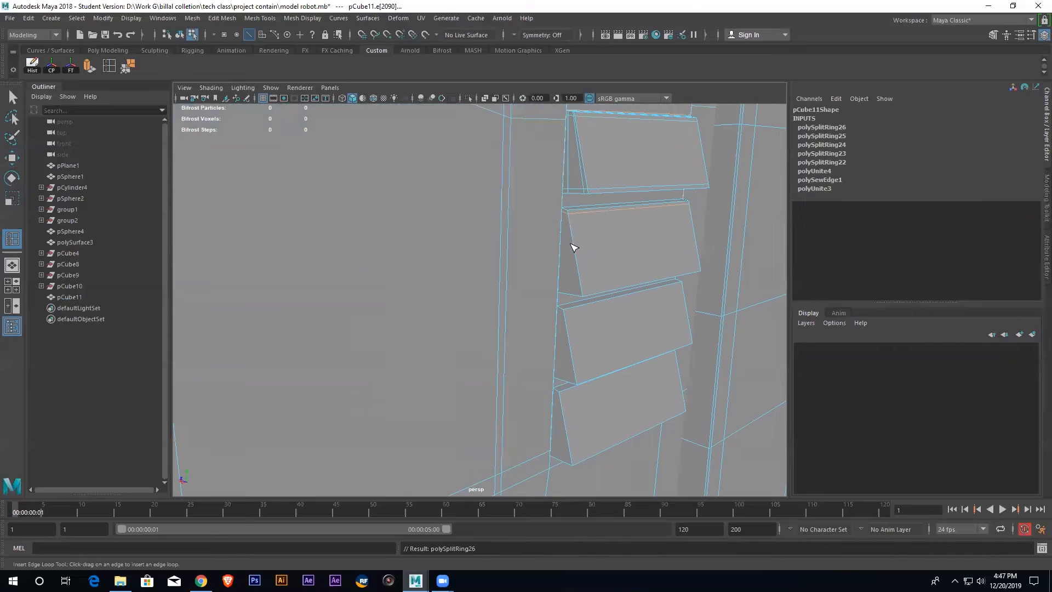
pyautogui.moveTo(565, 297); pyautogui.dragTo(584, 297)
pyautogui.moveTo(573, 358); pyautogui.dragTo(556, 379)
pyautogui.keyDown('alt'); pyautogui.moveTo(610, 366); pyautogui.dragTo(610, 273, button='middle'); pyautogui.keyUp('alt')
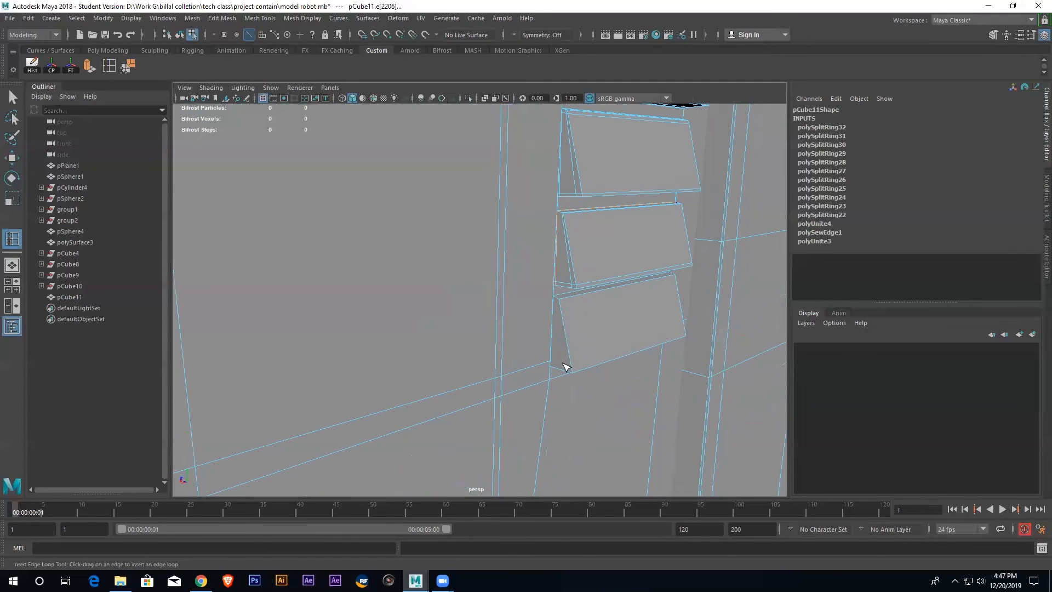
pyautogui.click(570, 376)
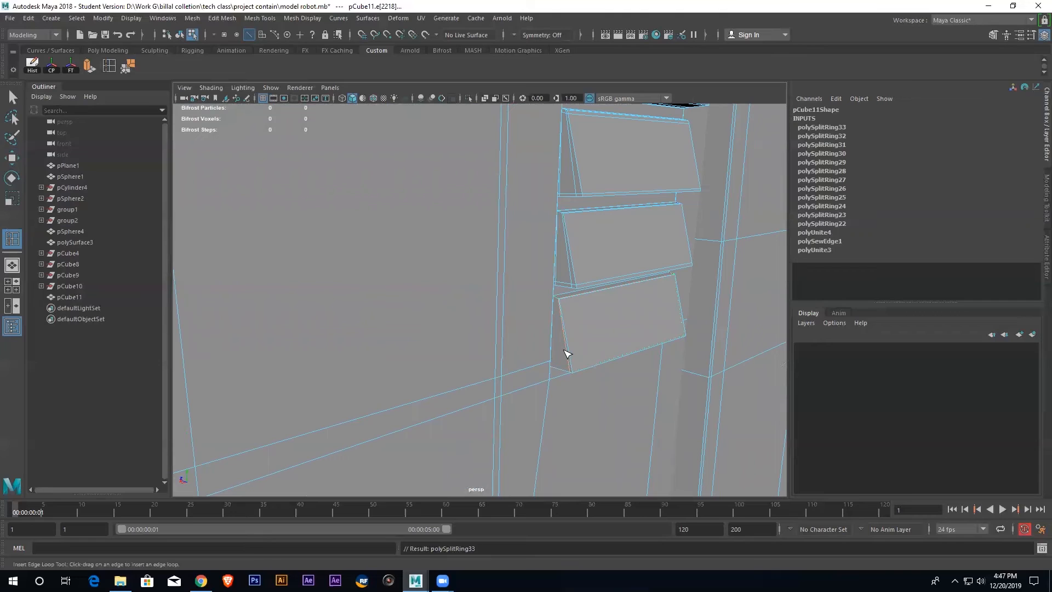
pyautogui.moveTo(573, 366); pyautogui.dragTo(575, 372)
pyautogui.moveTo(559, 306); pyautogui.dragTo(564, 305)
# Add the missing edge loop near the third louver's top edge, check the louvers in smooth preview, and return to object selection
pyautogui.press('3')
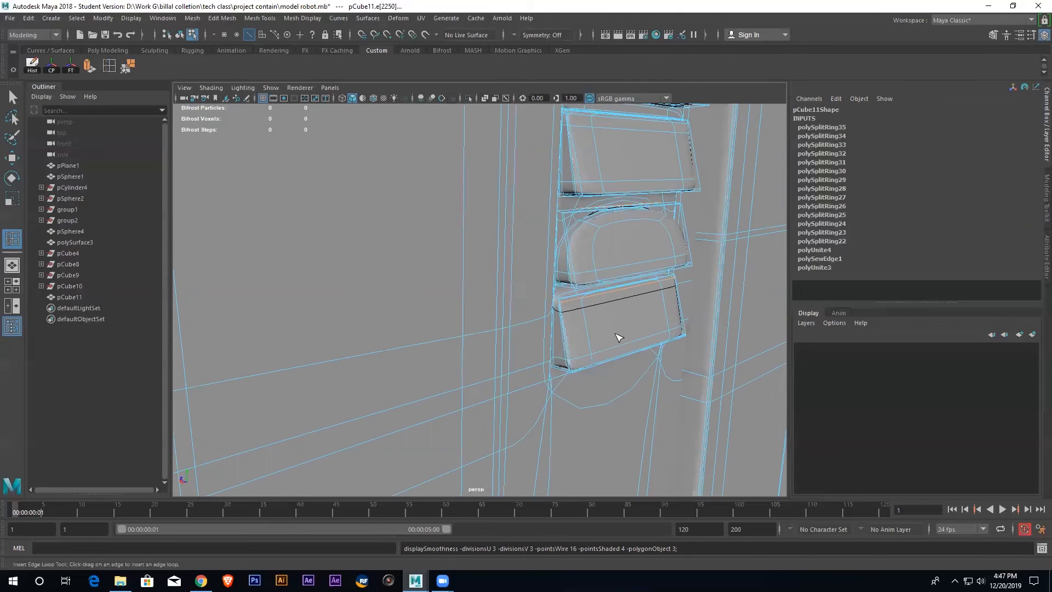
pyautogui.press('1')
pyautogui.click(565, 216)
pyautogui.press('3')
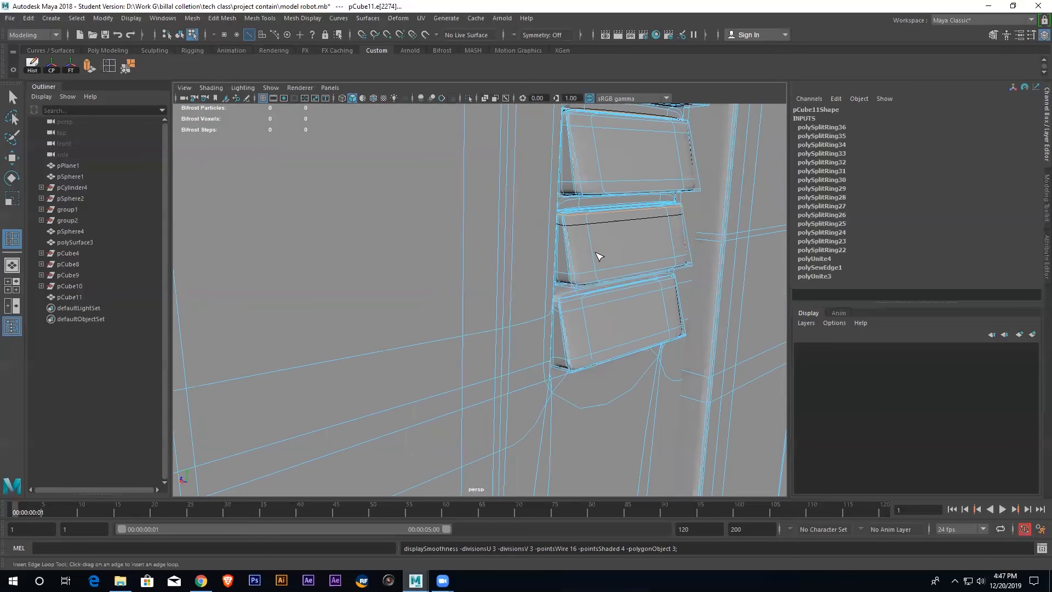
pyautogui.keyDown('alt'); pyautogui.moveTo(652, 240); pyautogui.dragTo(633, 311); pyautogui.keyUp('alt')
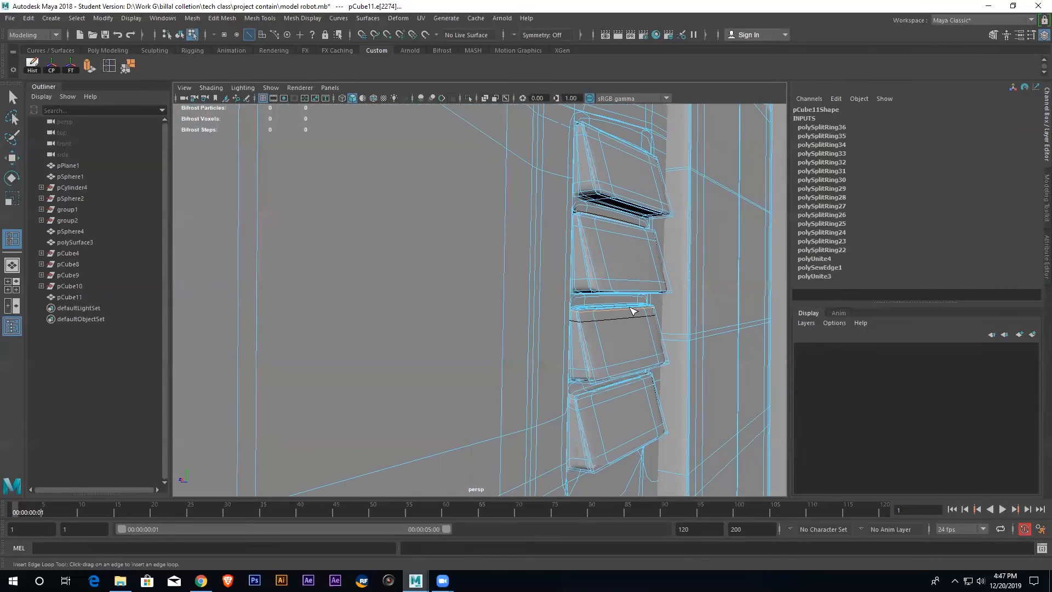
pyautogui.click(180, 35)
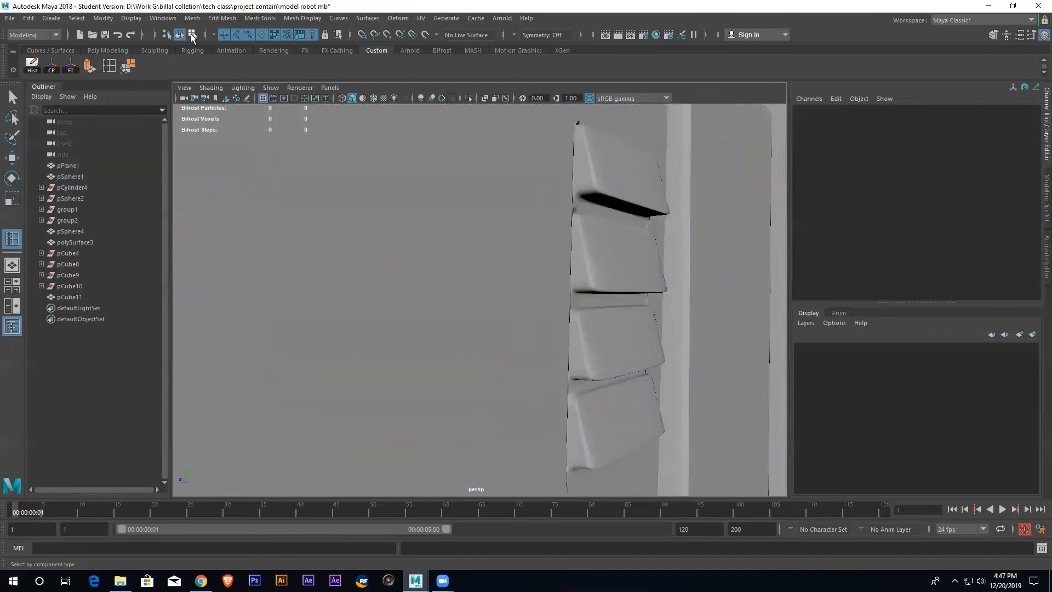
# Insert a supporting edge loop close to the second louver's upper side corner on the body mesh
pyautogui.click(192, 35)
pyautogui.scroll(-5, 603, 264)
pyautogui.keyDown('alt'); pyautogui.moveTo(603, 264); pyautogui.dragTo(540, 275); pyautogui.keyUp('alt')
pyautogui.scroll(5, 558, 275)
pyautogui.click(548, 276)
pyautogui.click(550, 275)
pyautogui.scroll(3, 549, 275)
pyautogui.scroll(3, 479, 228)
pyautogui.moveTo(453, 241)
pyautogui.keyDown('alt'); pyautogui.mouseDown()
pyautogui.moveTo(430, 227)
pyautogui.moveTo(441, 225)
pyautogui.mouseUp(); pyautogui.keyUp('alt')
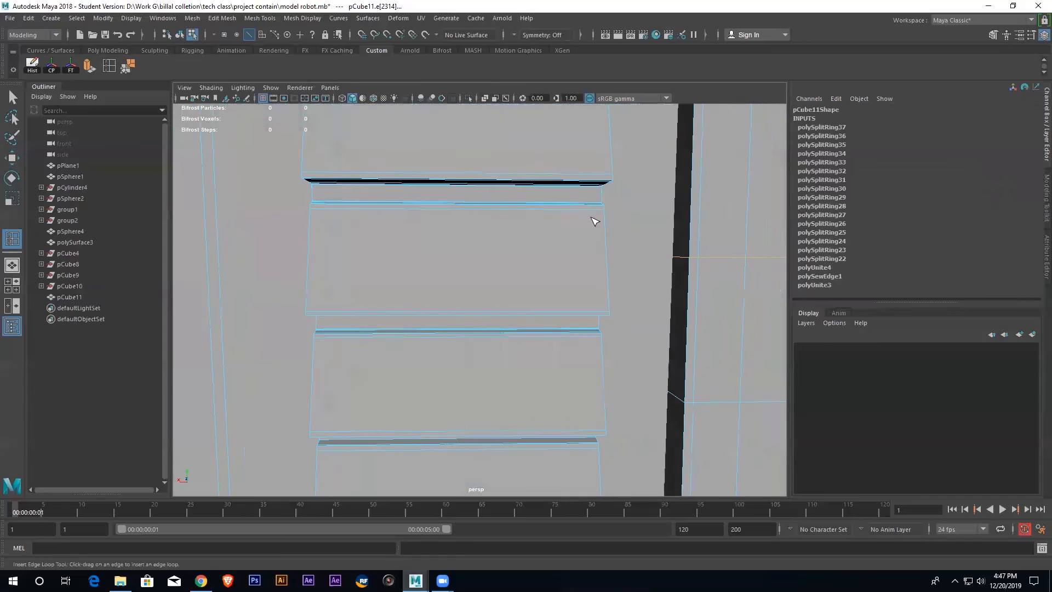
pyautogui.click(605, 201)
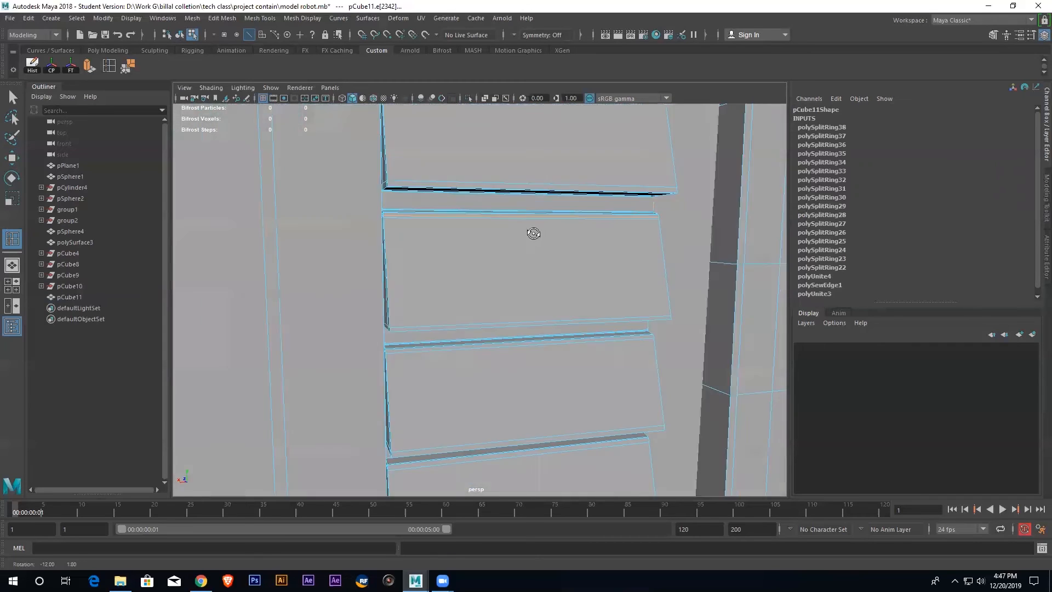
# Insert an edge loop across the body's side panel and the top louver, and check it in smooth preview
pyautogui.keyDown('alt'); pyautogui.moveTo(535, 232); pyautogui.dragTo(546, 239); pyautogui.keyUp('alt')
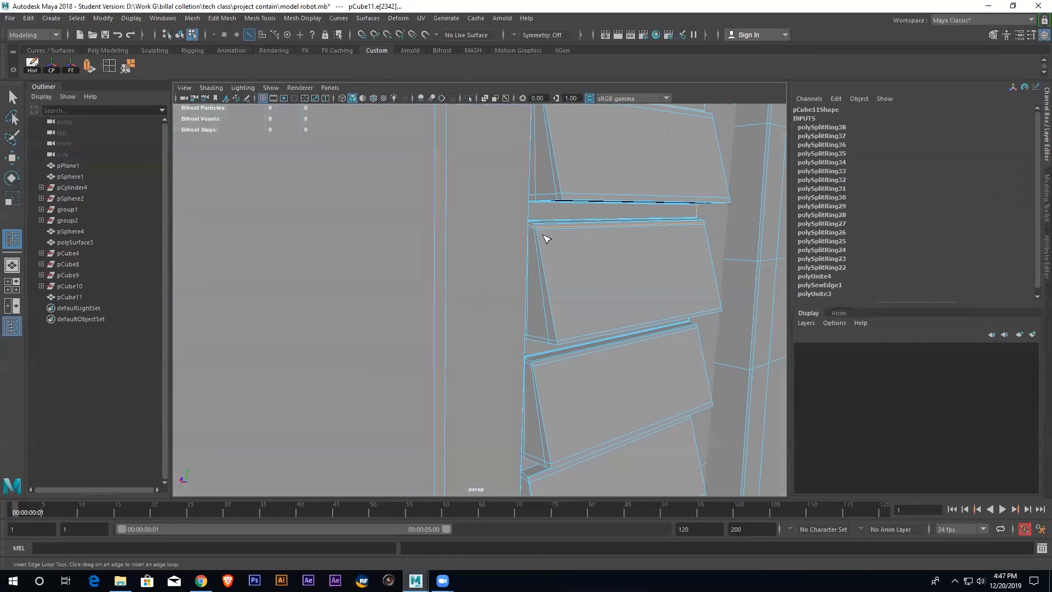
pyautogui.click(445, 217)
pyautogui.press('3')
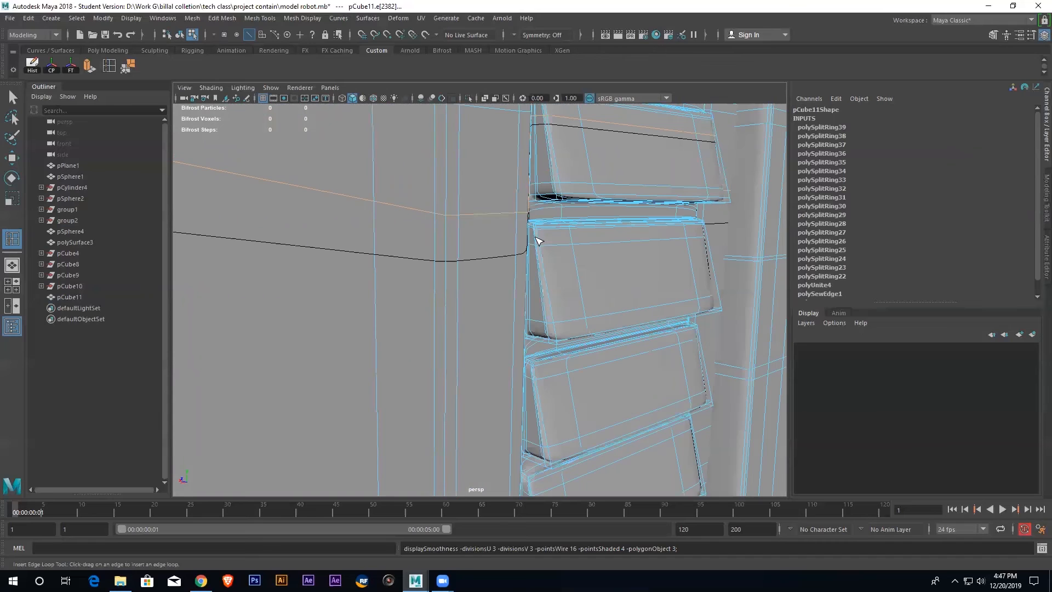
pyautogui.press('1')
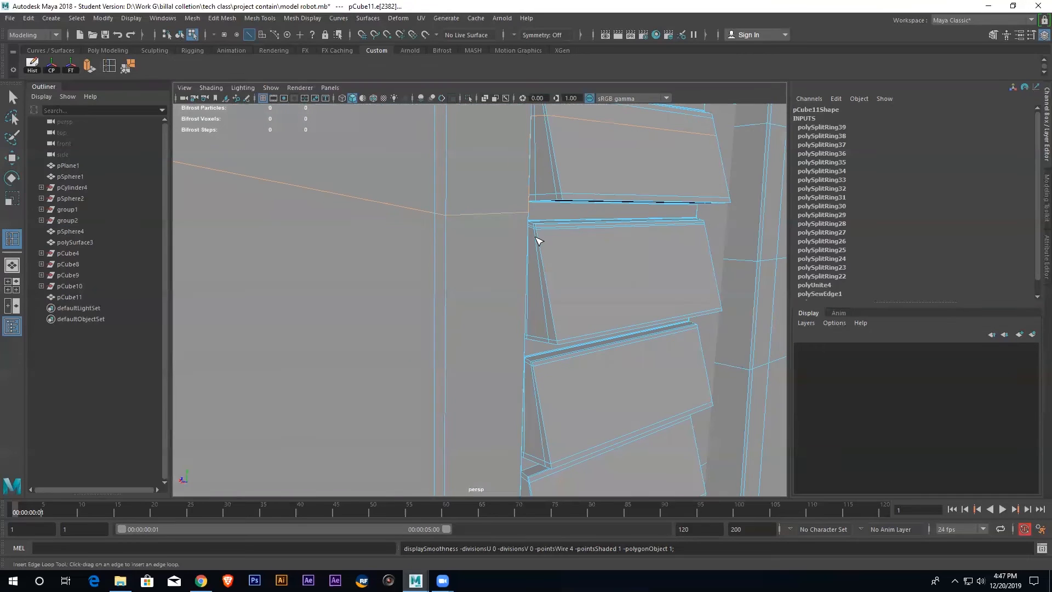
# Insert two supporting edge loops at the corner between the top and second louvers, checking each in smooth preview
pyautogui.keyDown('alt'); pyautogui.moveTo(637, 242); pyautogui.dragTo(550, 257); pyautogui.keyUp('alt')
pyautogui.scroll(5, 502, 213)
pyautogui.keyDown('alt'); pyautogui.moveTo(502, 213); pyautogui.dragTo(565, 272, button='middle'); pyautogui.keyUp('alt')
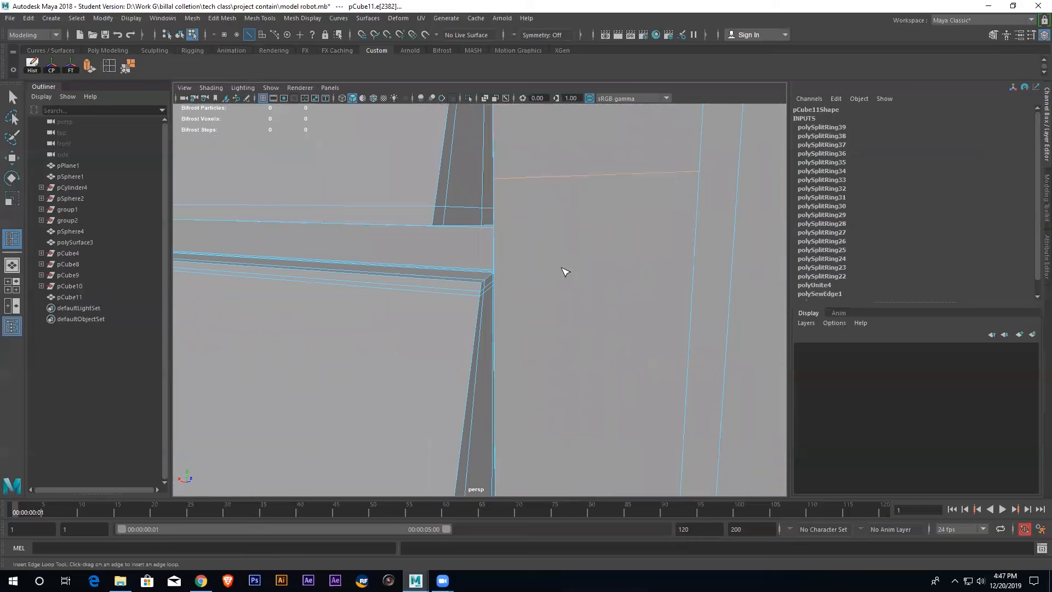
pyautogui.click(497, 233)
pyautogui.press('3')
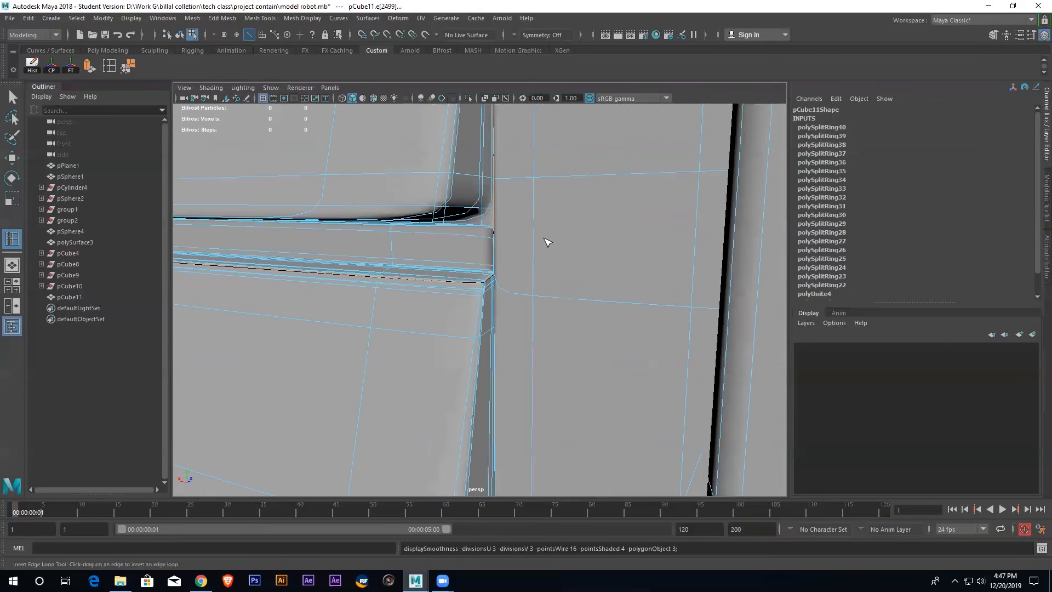
pyautogui.press('1')
pyautogui.moveTo(496, 222); pyautogui.dragTo(498, 228)
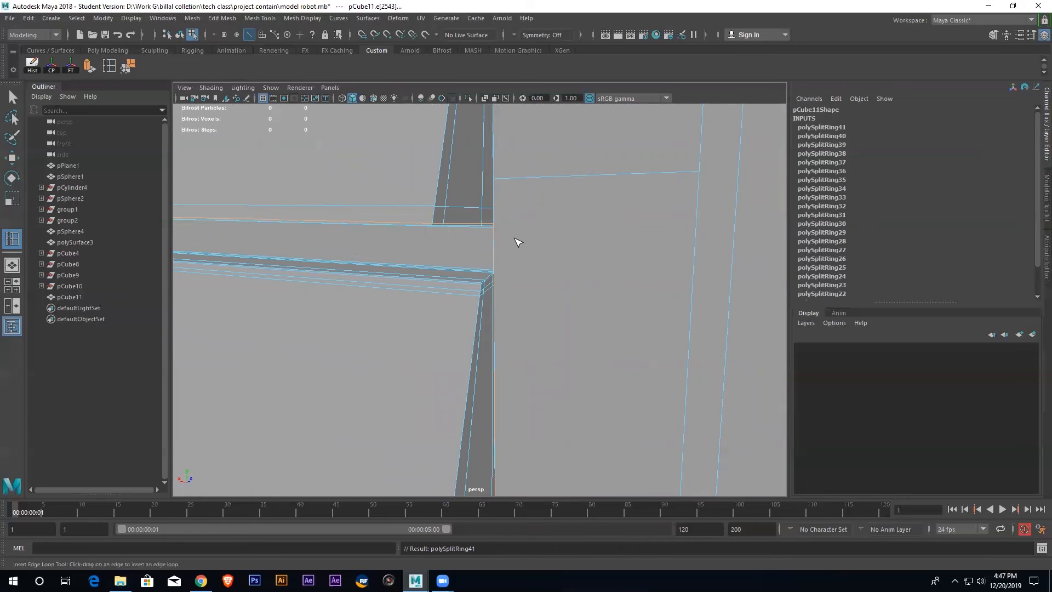
pyautogui.press('3')
pyautogui.press('1')
# Insert edge loops along the louvers' side edges and down the louver column, turn on smooth preview, and return to object selection
pyautogui.moveTo(489, 272); pyautogui.dragTo(492, 278)
pyautogui.press('3')
pyautogui.press('1')
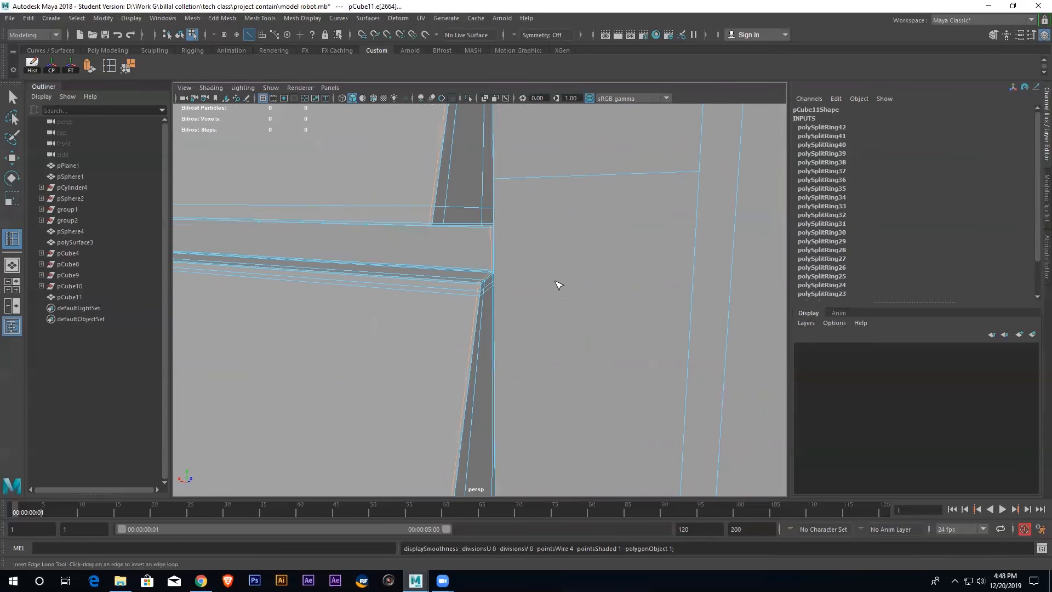
pyautogui.keyDown('alt'); pyautogui.moveTo(400, 288); pyautogui.dragTo(629, 307, button='middle'); pyautogui.keyUp('alt')
pyautogui.click(403, 283)
pyautogui.press('3')
pyautogui.scroll(-5, 465, 281)
pyautogui.keyDown('alt'); pyautogui.moveTo(556, 270); pyautogui.dragTo(598, 278); pyautogui.keyUp('alt')
pyautogui.scroll(-5, 597, 283)
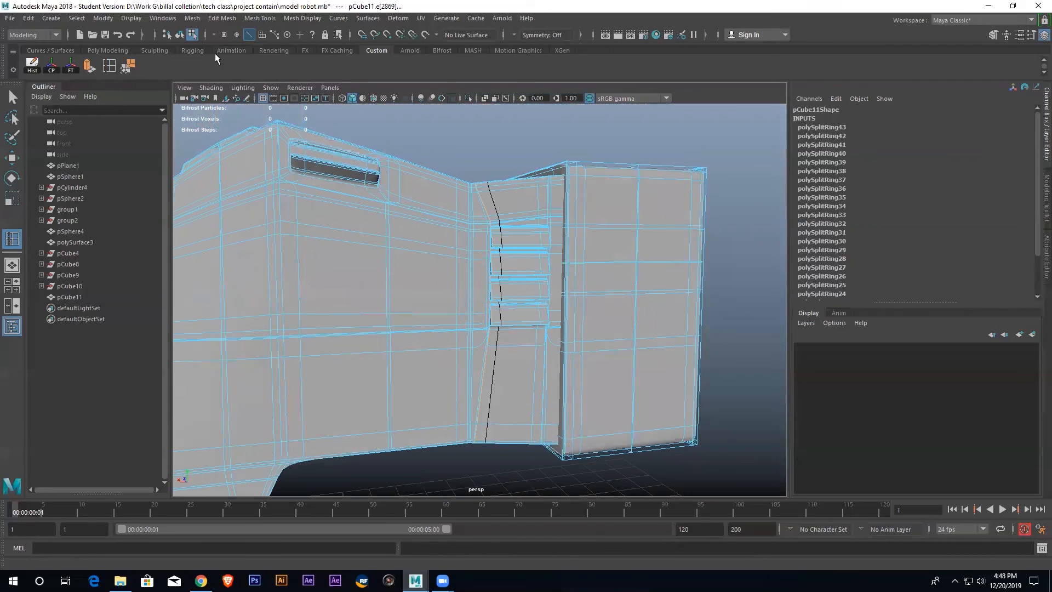
pyautogui.click(179, 35)
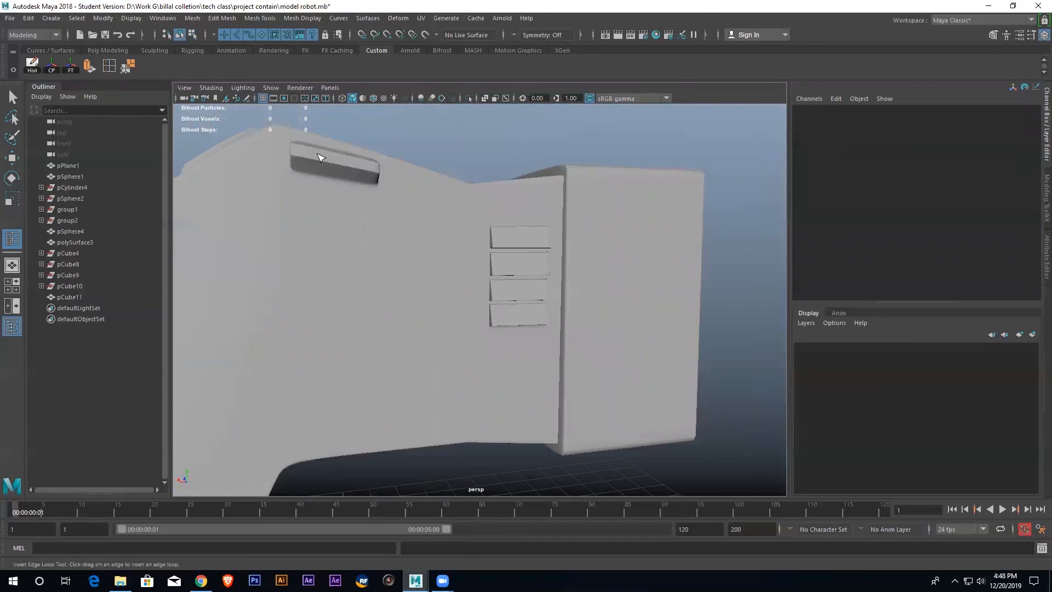
# Examine the smoothed body and its wireframe around the louvers, vent and rear section
pyautogui.click(189, 35)
pyautogui.click(179, 35)
pyautogui.scroll(-5, 471, 178)
pyautogui.keyDown('alt'); pyautogui.moveTo(470, 175); pyautogui.dragTo(506, 185); pyautogui.keyUp('alt')
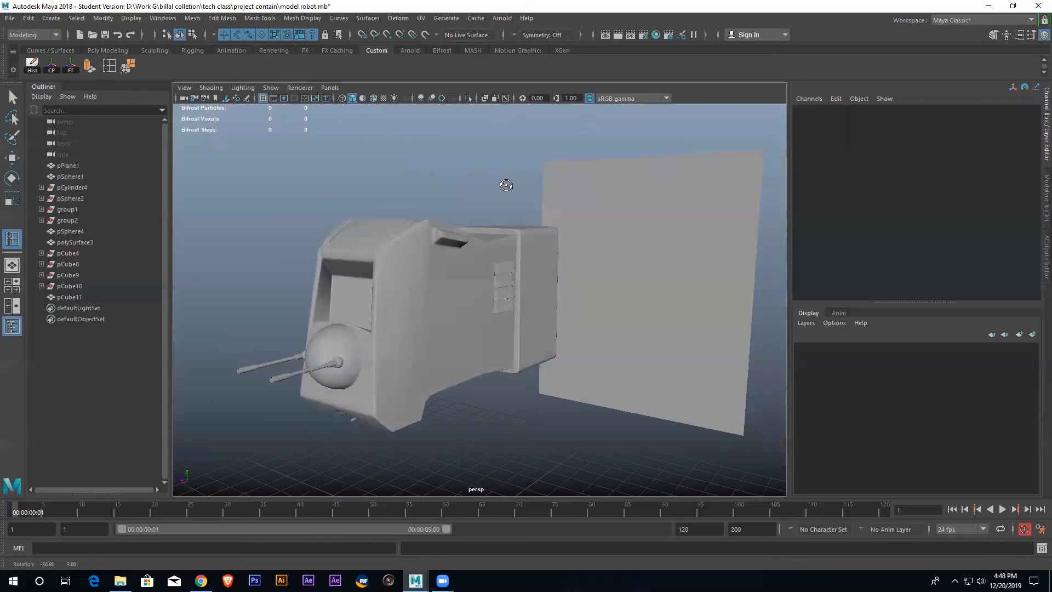
pyautogui.click(192, 35)
pyautogui.click(430, 332)
pyautogui.moveTo(453, 300)
pyautogui.keyDown('alt'); pyautogui.mouseDown()
pyautogui.moveTo(426, 323)
pyautogui.moveTo(505, 281)
pyautogui.moveTo(458, 298)
pyautogui.moveTo(452, 291)
pyautogui.mouseUp(); pyautogui.keyUp('alt')
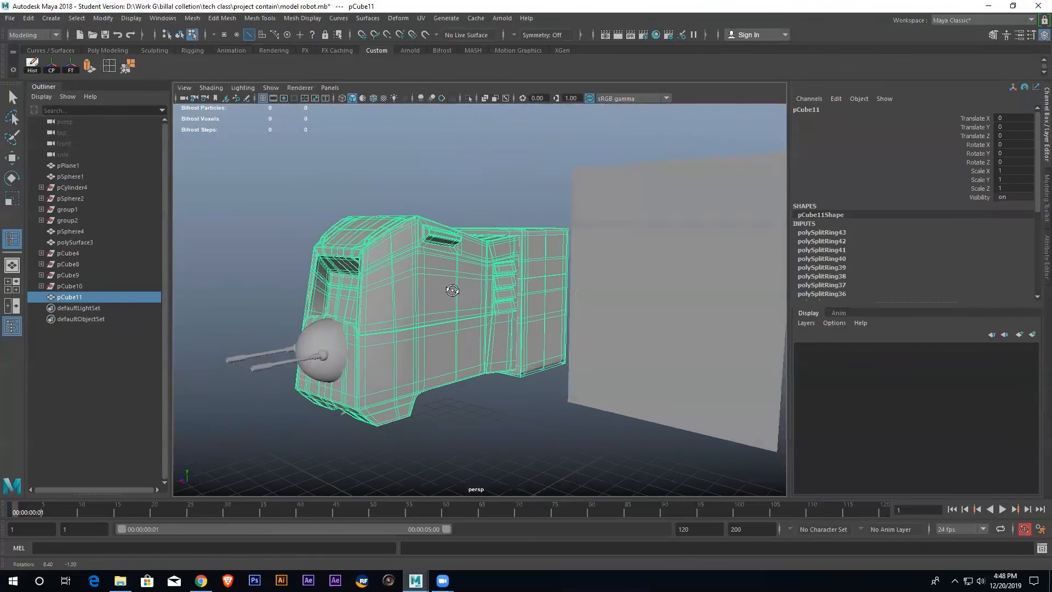
pyautogui.click(180, 35)
pyautogui.click(356, 195)
# Turn on textured display and compare the smoothed body with the reference drawing from several angles
pyautogui.scroll(-4, 361, 195)
pyautogui.keyDown('alt'); pyautogui.moveTo(380, 187); pyautogui.dragTo(477, 293); pyautogui.keyUp('alt')
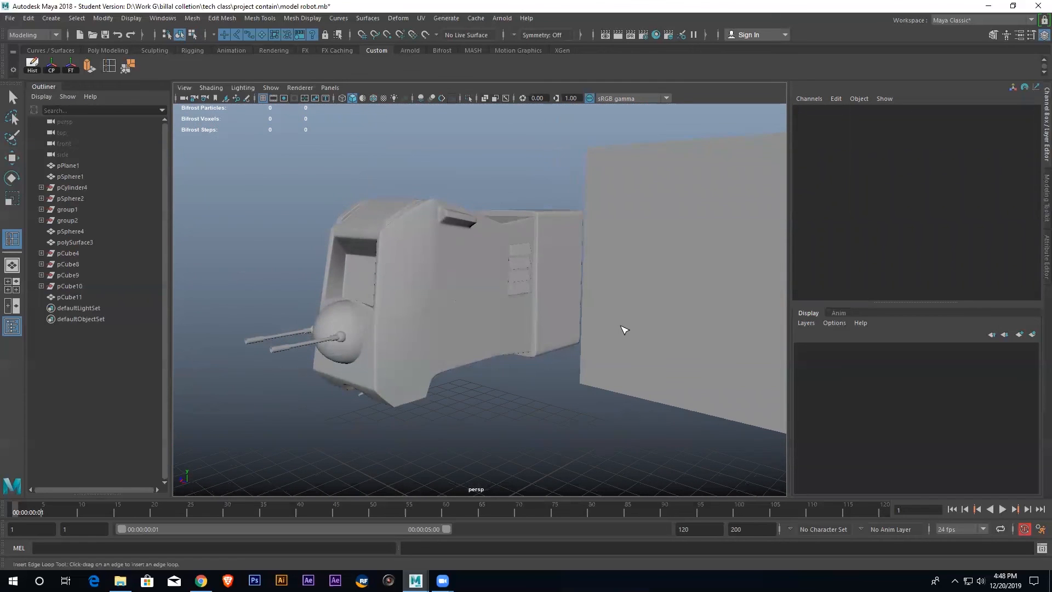
pyautogui.press('6')
pyautogui.moveTo(608, 316)
pyautogui.keyDown('alt'); pyautogui.mouseDown()
pyautogui.moveTo(602, 304)
pyautogui.moveTo(555, 305)
pyautogui.moveTo(616, 305)
pyautogui.moveTo(646, 285)
pyautogui.moveTo(660, 241)
pyautogui.mouseUp(); pyautogui.keyUp('alt')
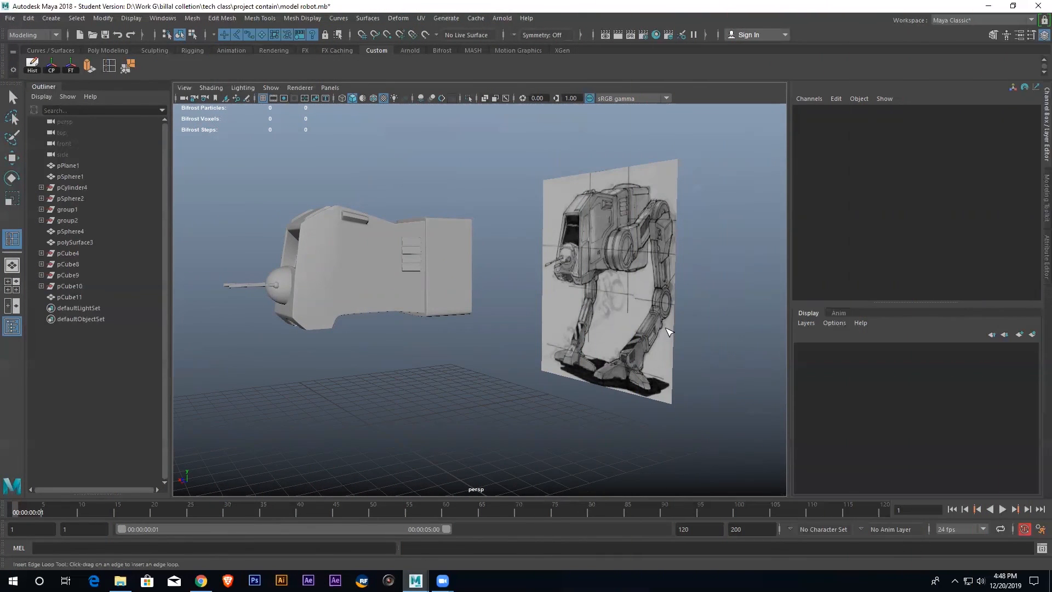
pyautogui.keyDown('alt'); pyautogui.moveTo(596, 305); pyautogui.dragTo(523, 302); pyautogui.keyUp('alt')
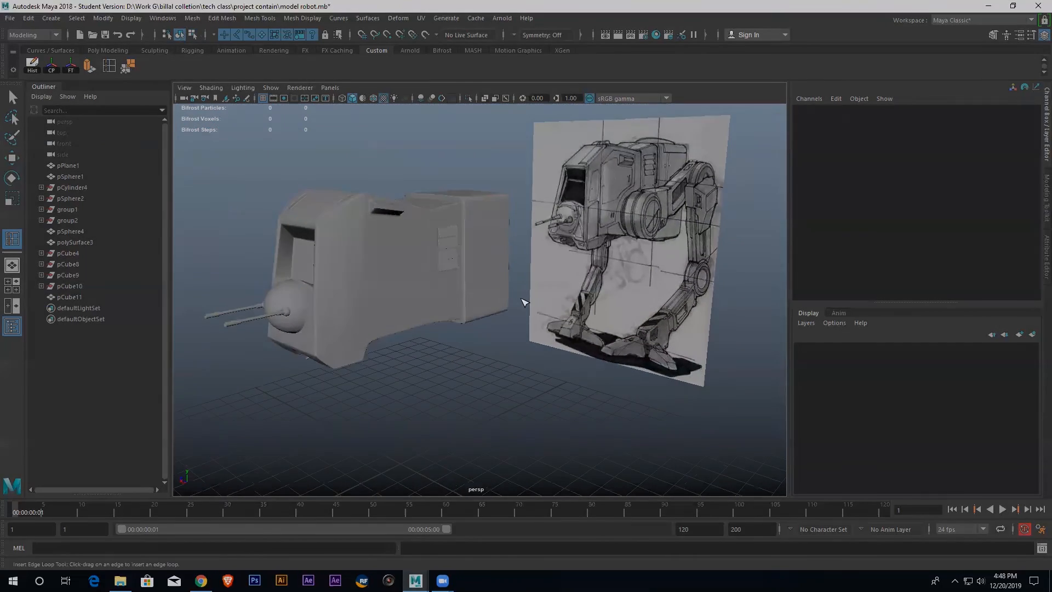